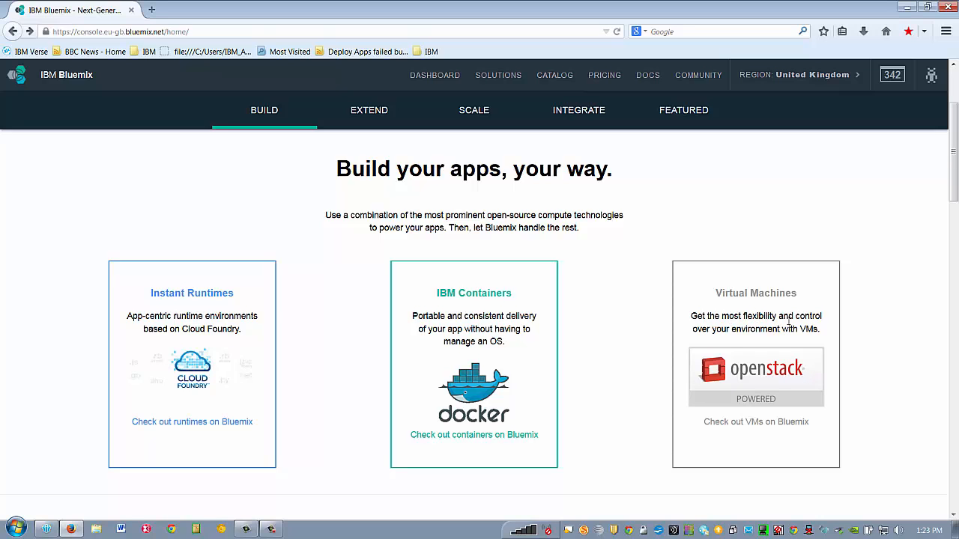
# - Scroll down through the Bluemix home page to review its offerings
pyautogui.scroll(-5, 788, 324)
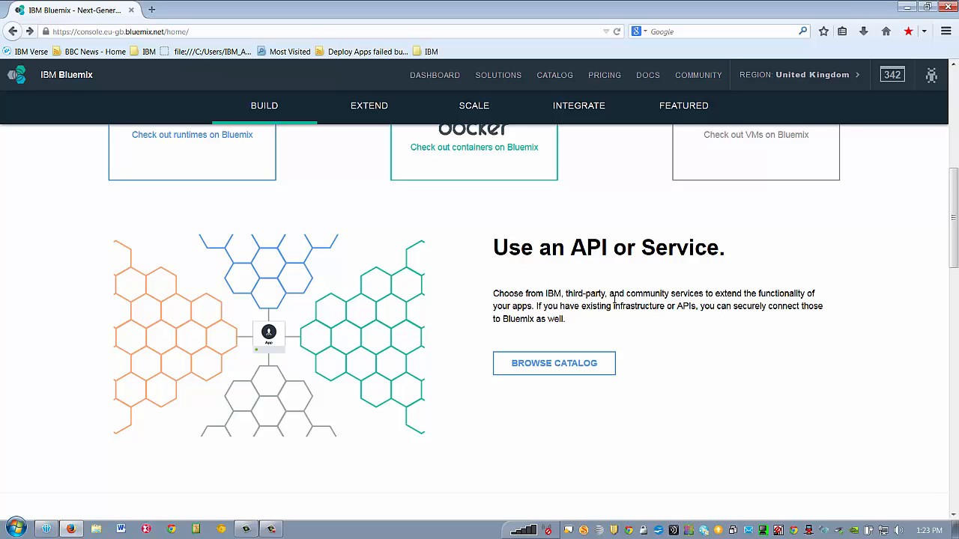
pyautogui.scroll(-5, 613, 300)
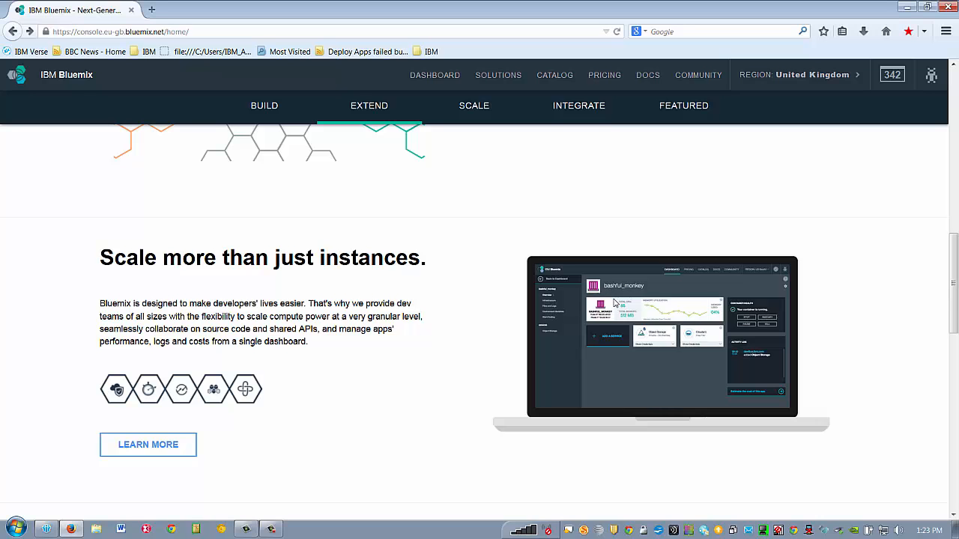
pyautogui.scroll(-2, 614, 302)
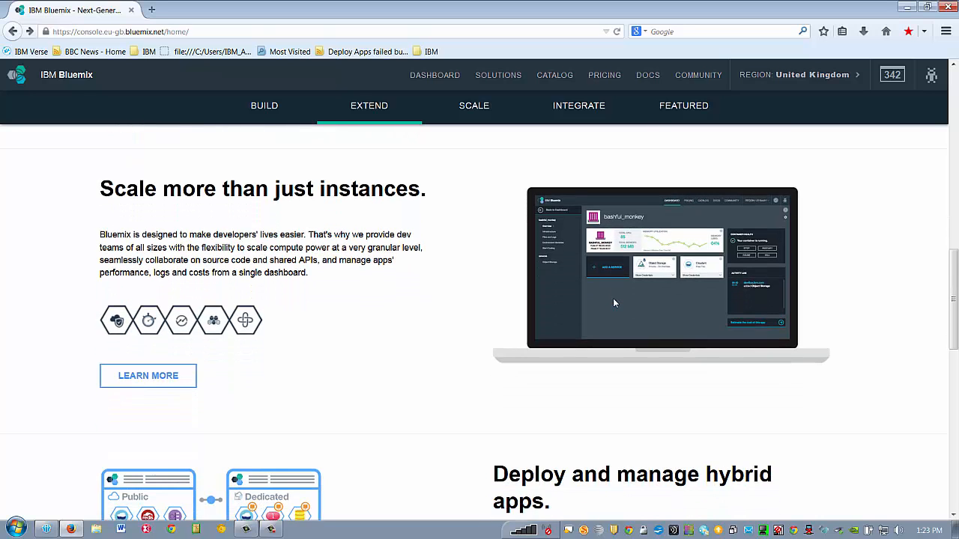
pyautogui.scroll(-3, 613, 303)
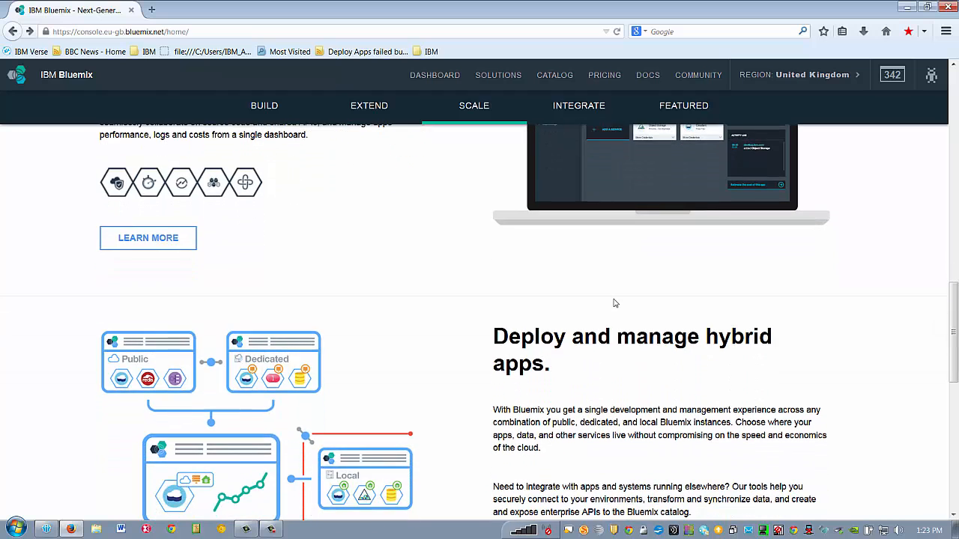
pyautogui.scroll(-3, 613, 303)
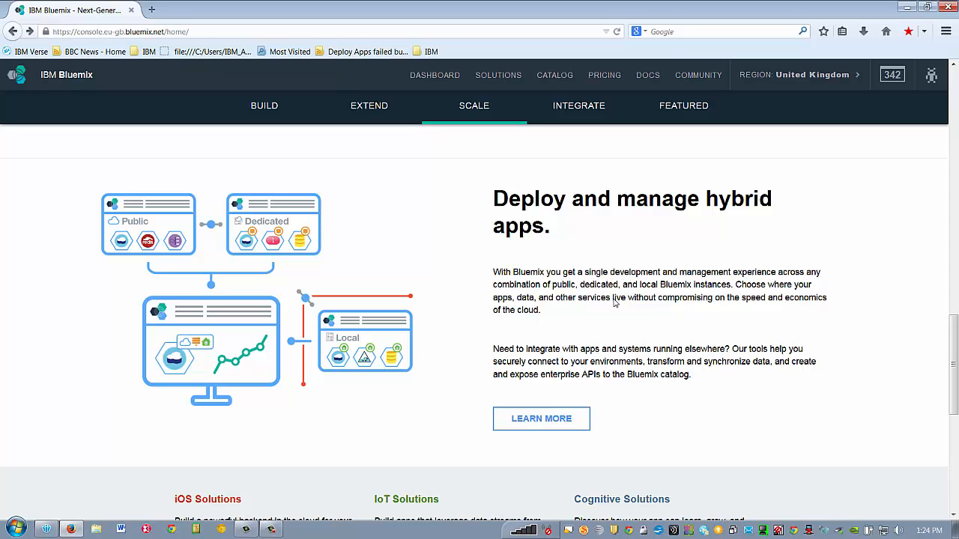
pyautogui.scroll(-2, 614, 303)
pyautogui.scroll(-2, 615, 303)
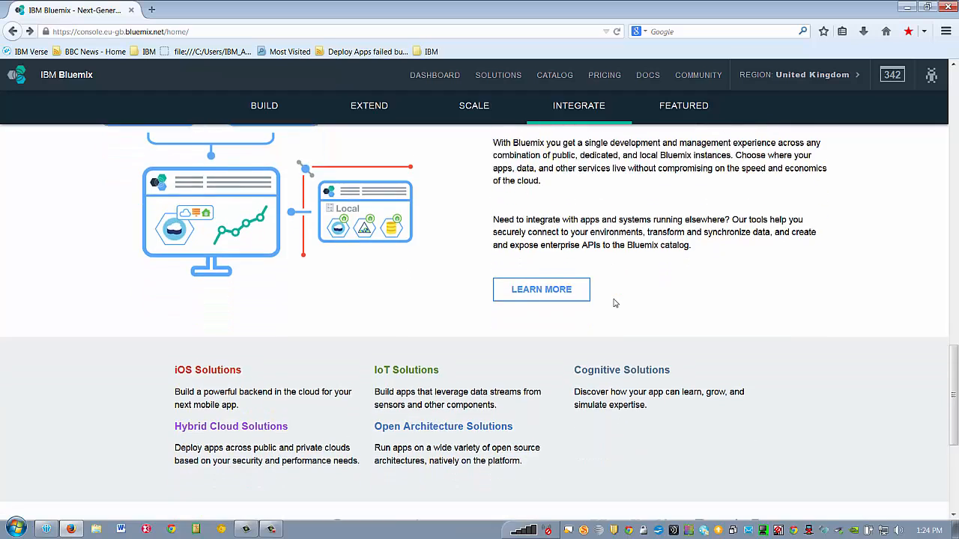
pyautogui.scroll(-2, 613, 302)
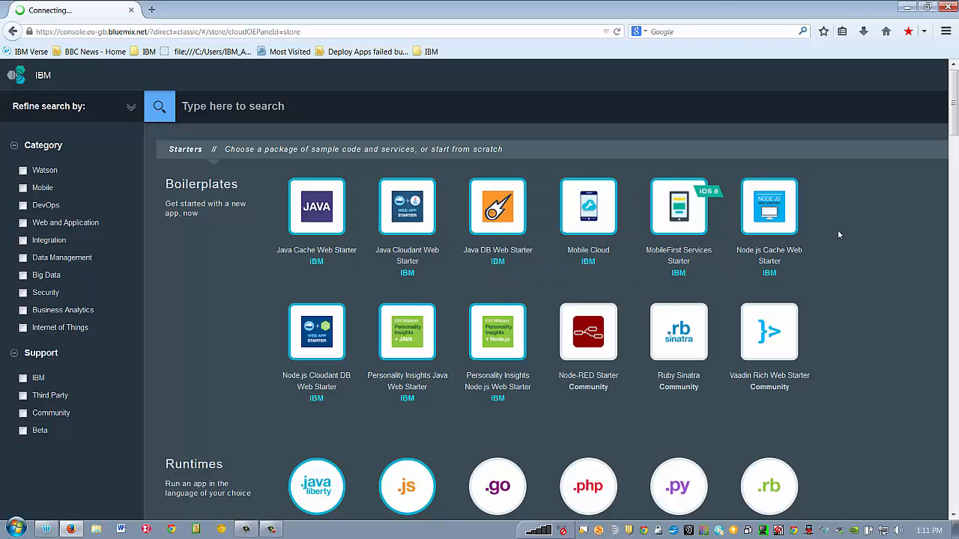
pyautogui.scroll(-5, 876, 234)
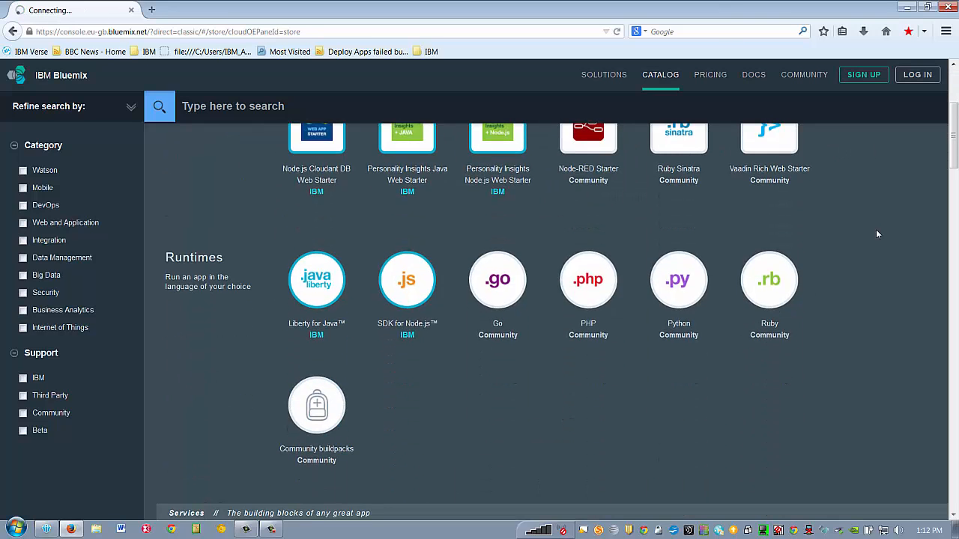
pyautogui.scroll(-2, 876, 234)
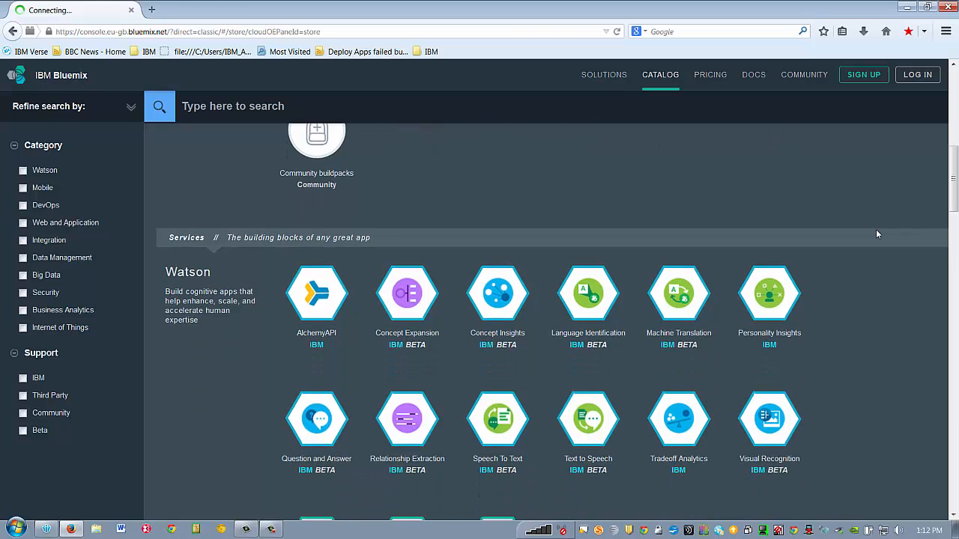
pyautogui.scroll(-4, 876, 234)
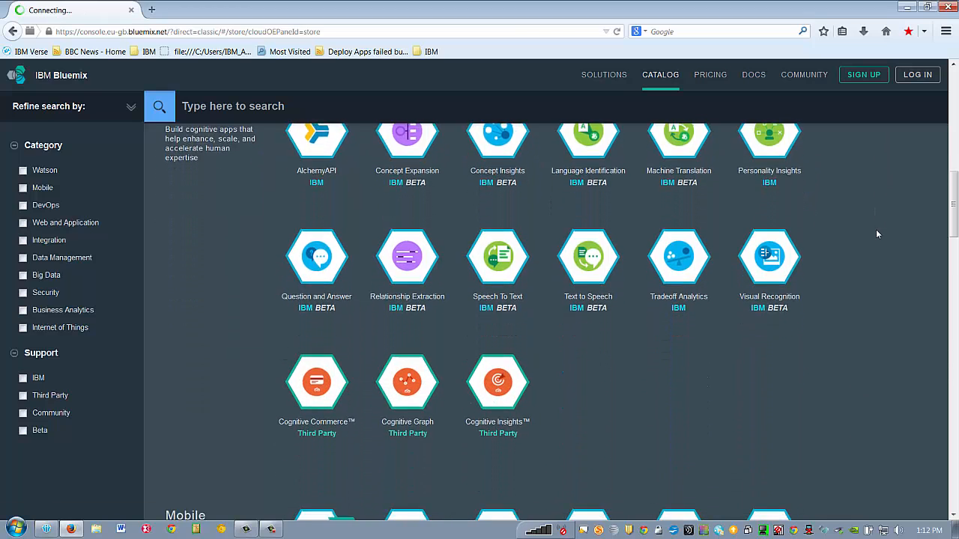
pyautogui.scroll(-3, 878, 235)
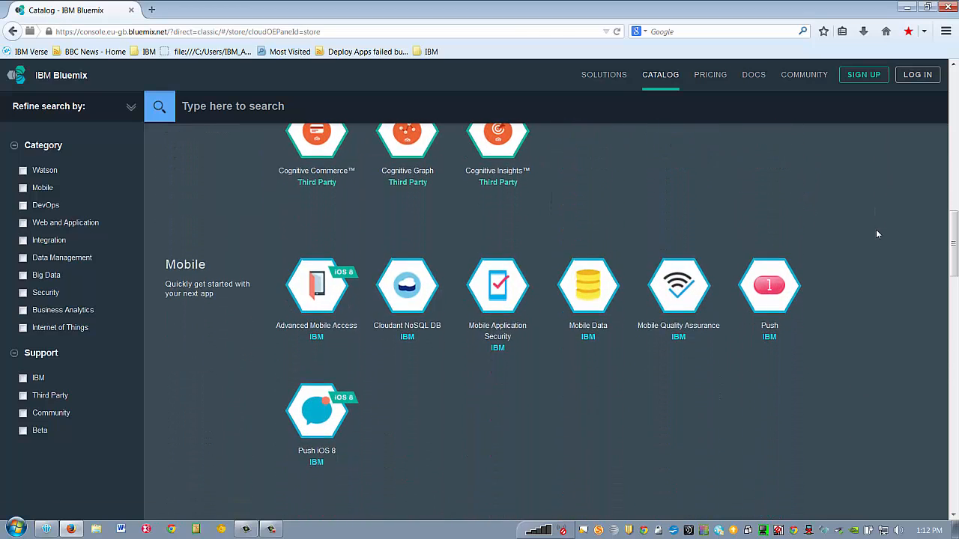
pyautogui.scroll(-6, 877, 235)
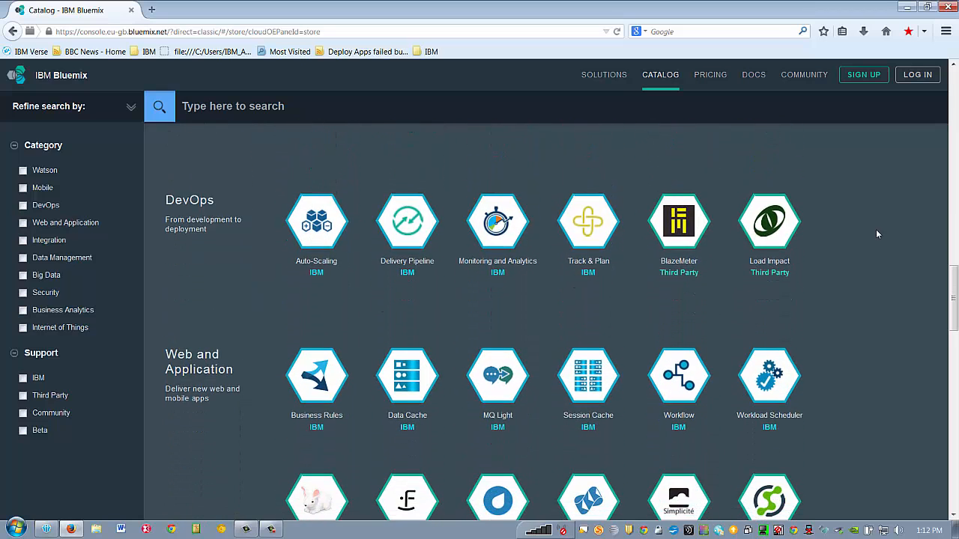
pyautogui.scroll(-2, 877, 234)
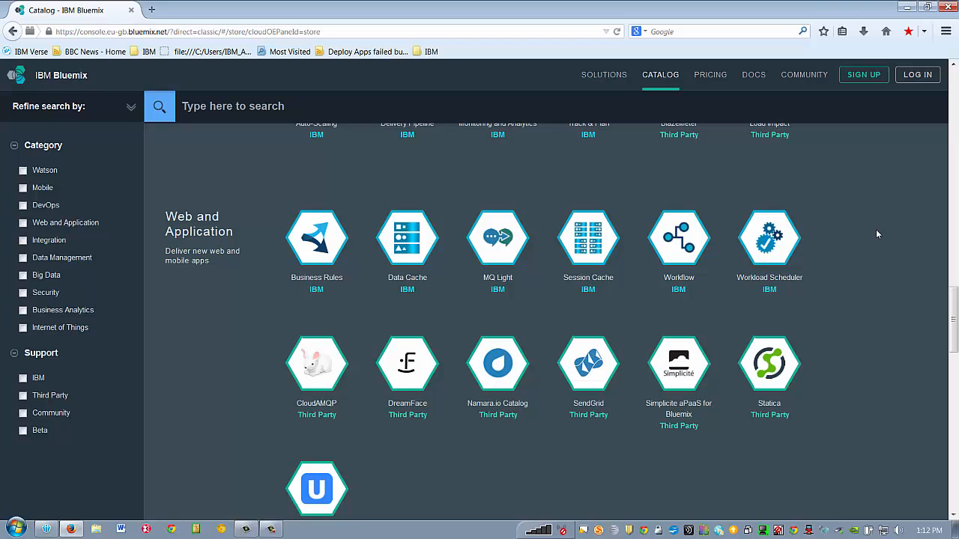
pyautogui.scroll(-1, 878, 234)
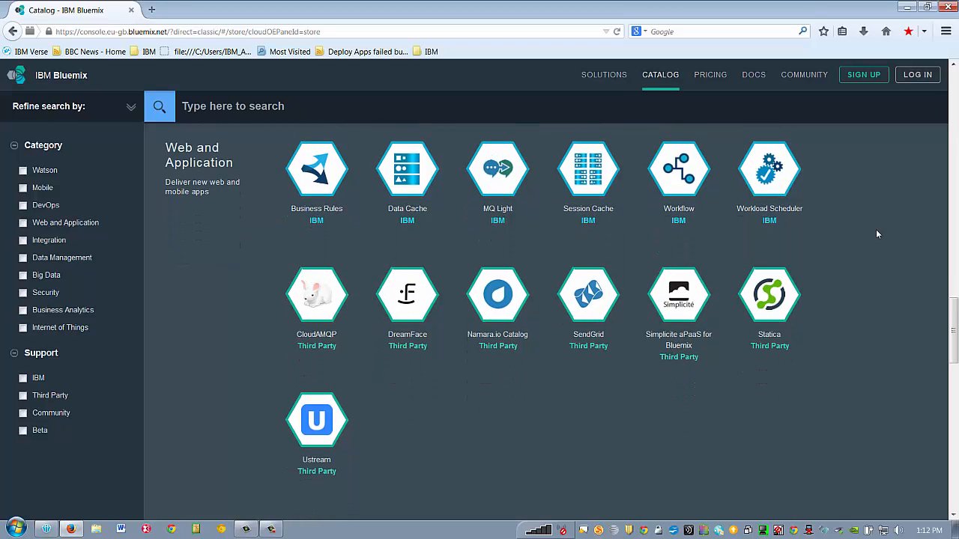
pyautogui.scroll(-1, 876, 235)
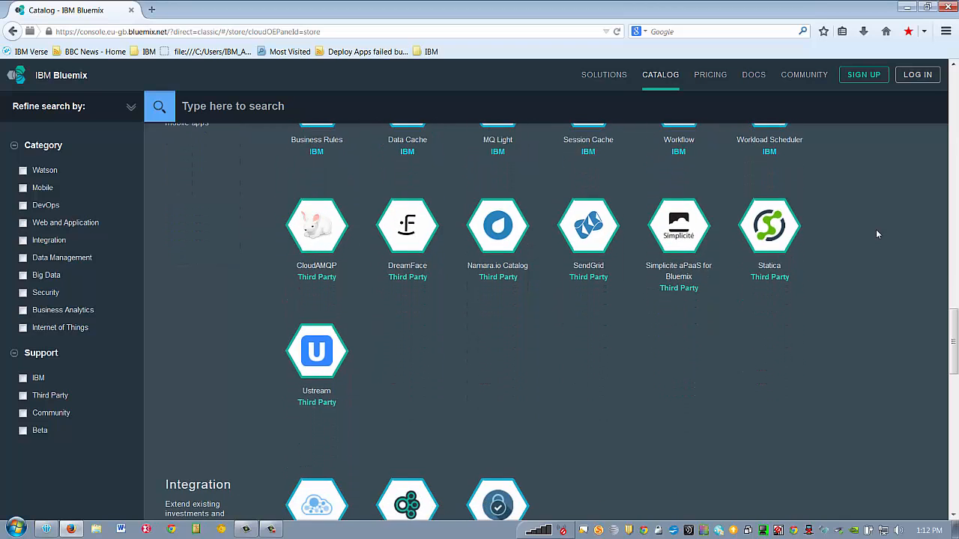
pyautogui.scroll(-2, 875, 234)
pyautogui.scroll(-3, 877, 234)
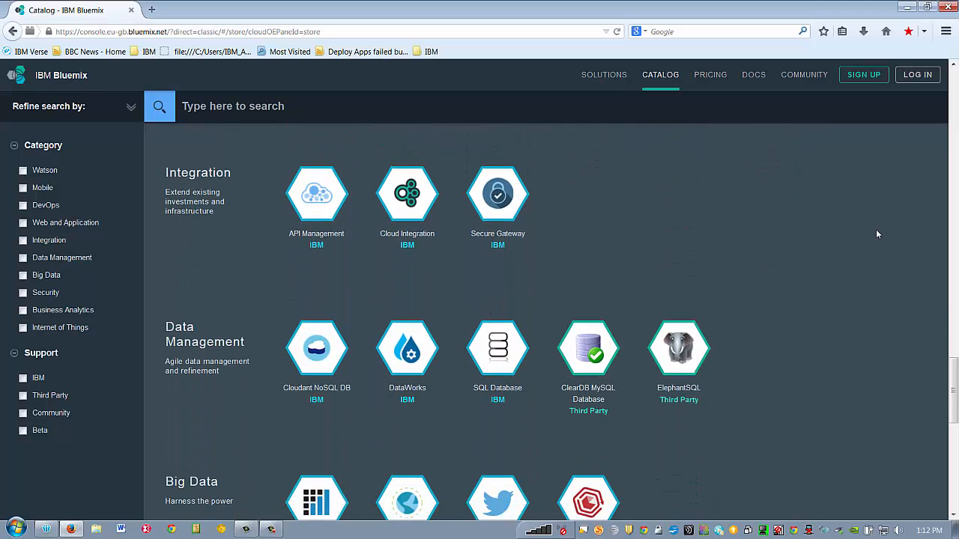
pyautogui.scroll(-1, 877, 235)
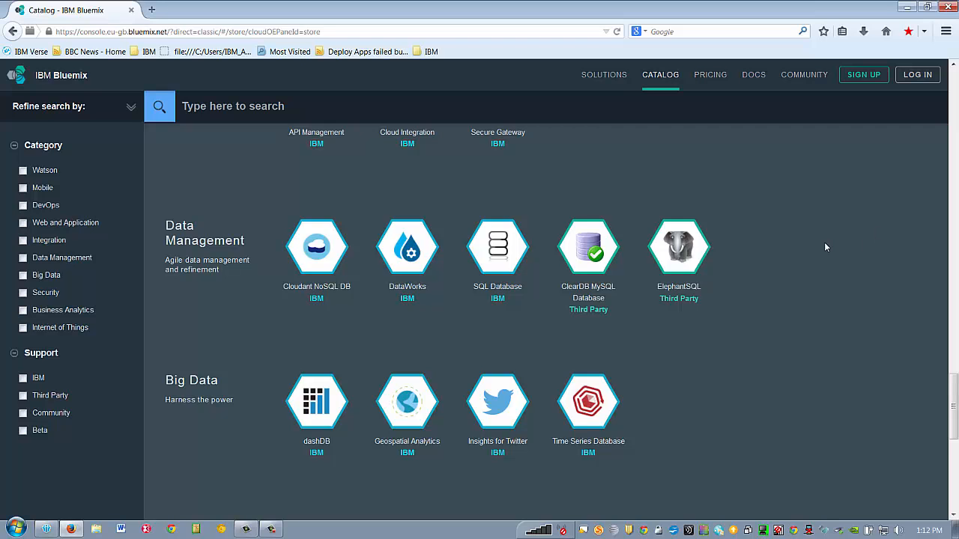
pyautogui.scroll(-3, 825, 247)
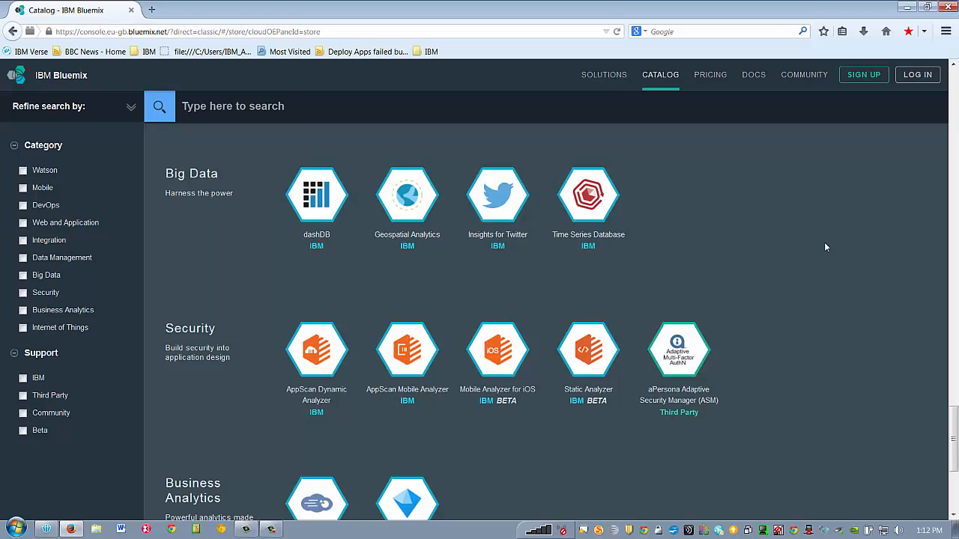
pyautogui.scroll(-3, 825, 247)
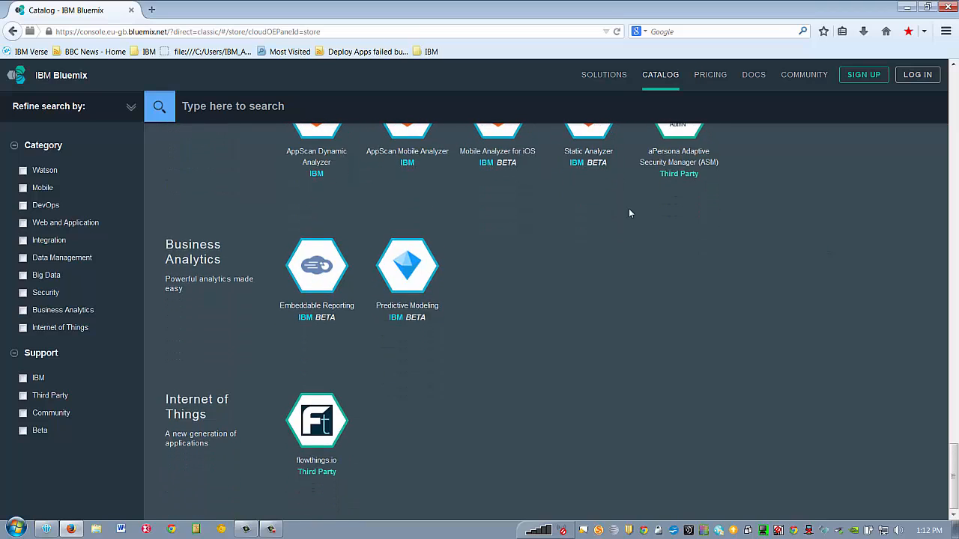
pyautogui.click(43, 80)
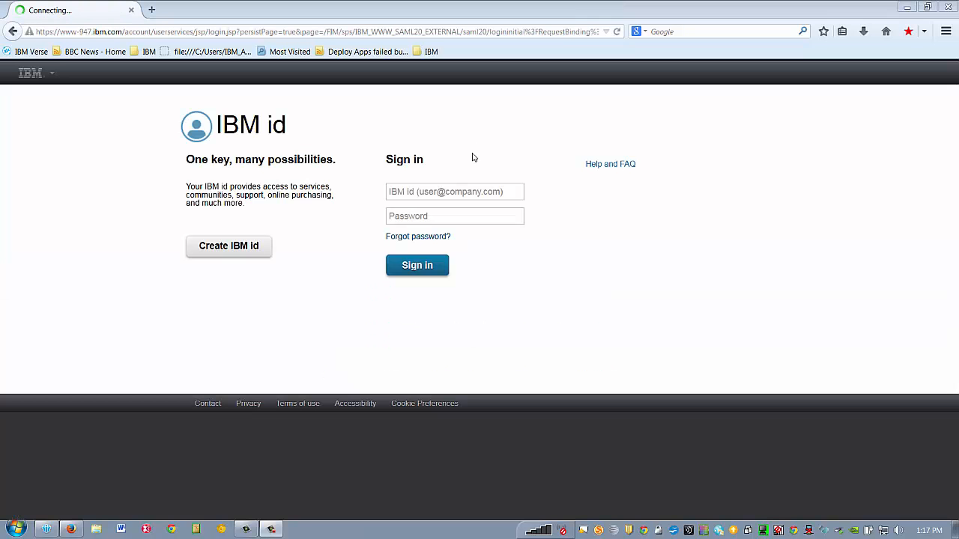
# - Sign in to Bluemix with the saved IBM id and password
pyautogui.click(475, 191)
pyautogui.click(440, 208)
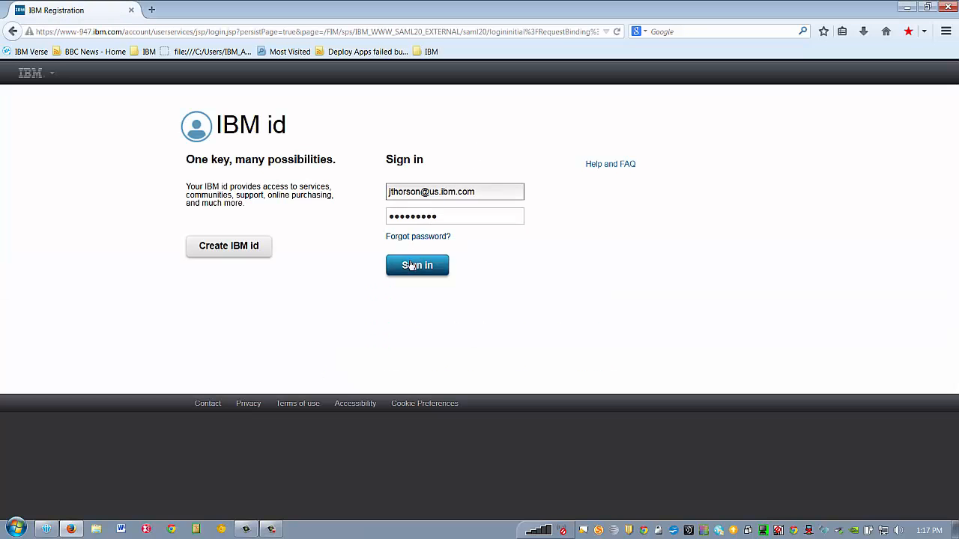
pyautogui.click(409, 267)
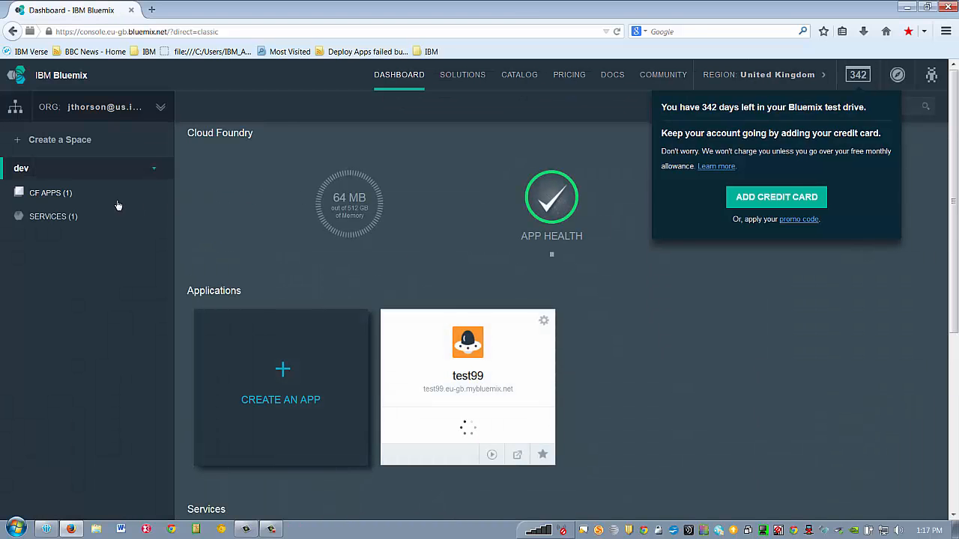
# - Start a new web app based on the SDK for Node.js starter
pyautogui.click(49, 193)
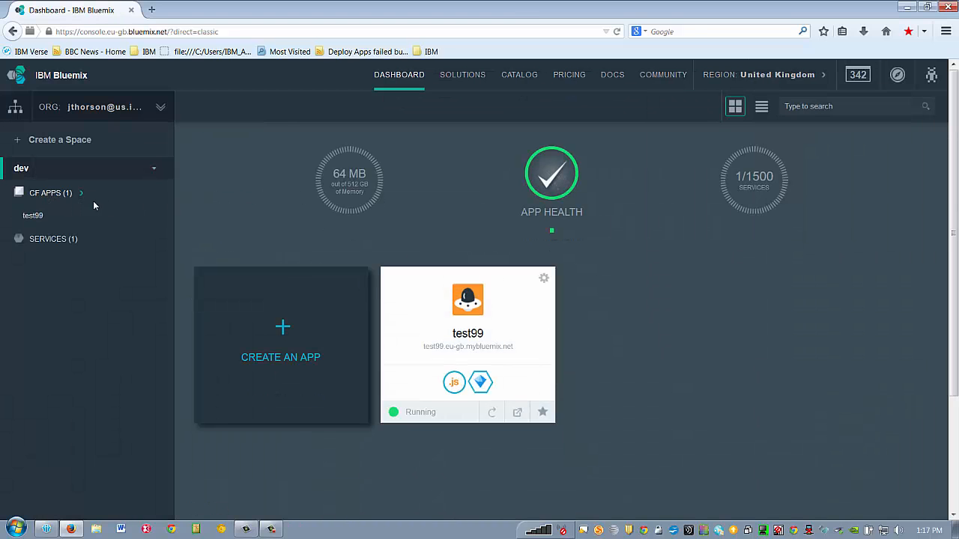
pyautogui.click(273, 337)
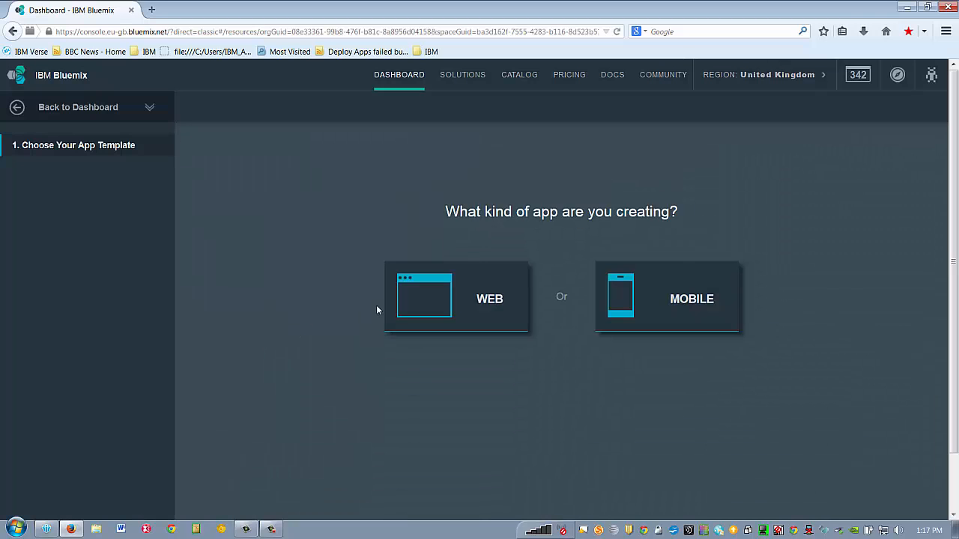
pyautogui.click(438, 303)
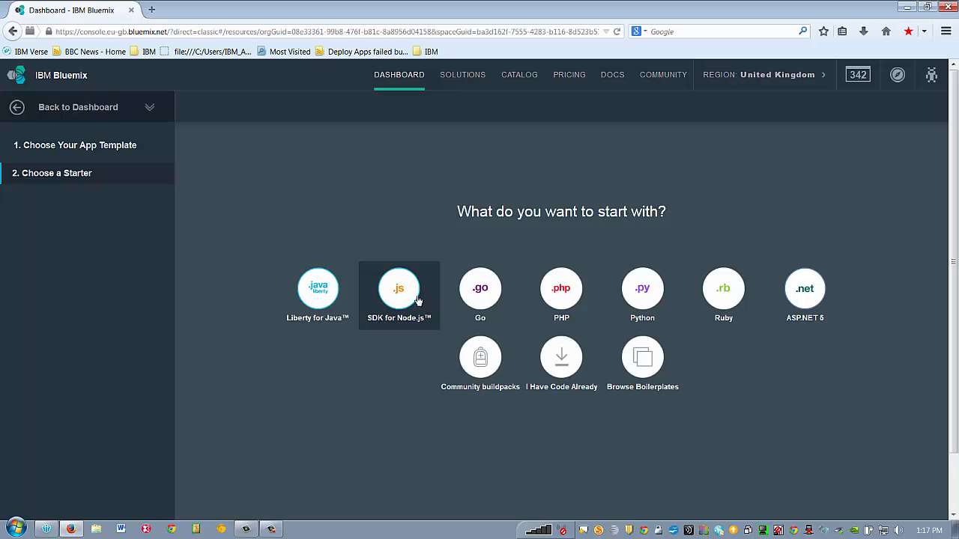
pyautogui.click(408, 291)
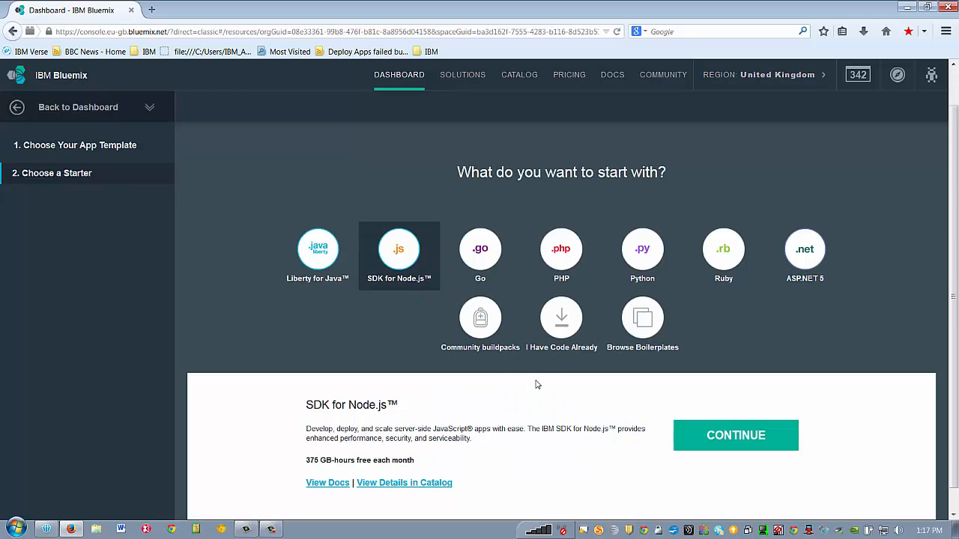
pyautogui.click(709, 413)
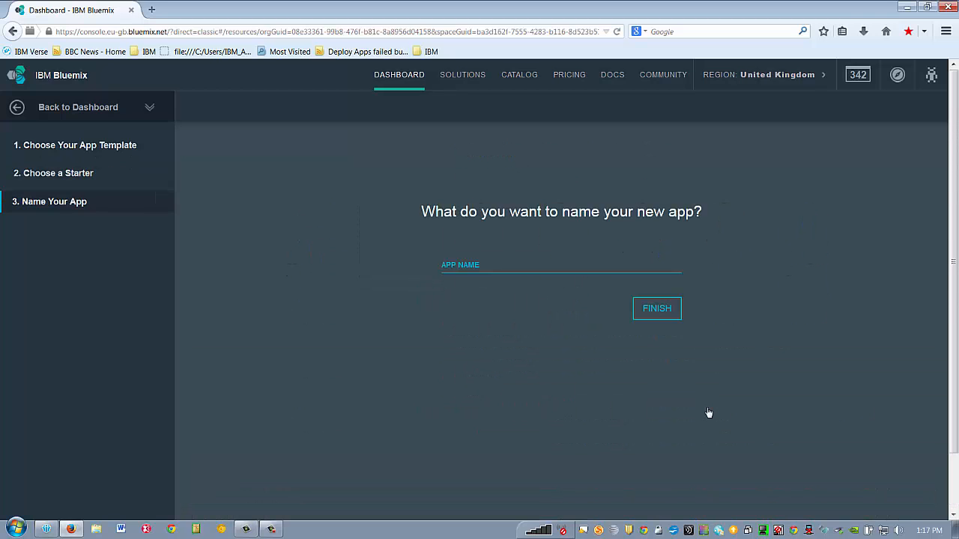
# - Name the new app 'test66' and create it
pyautogui.click(509, 263)
pyautogui.write('test66')
pyautogui.click(657, 309)
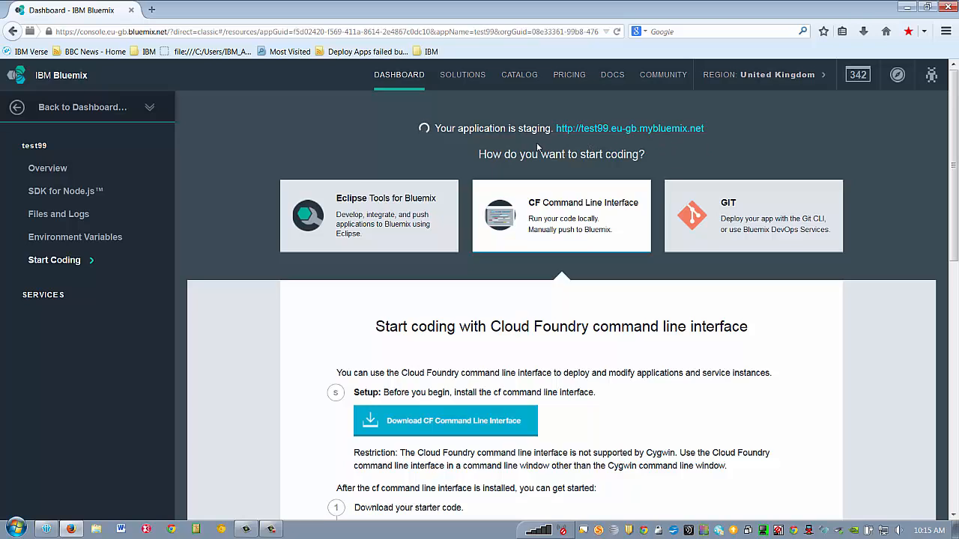
# - Launch test99 from the dev space dashboard, view its Hi there page, then close it
pyautogui.click(113, 108)
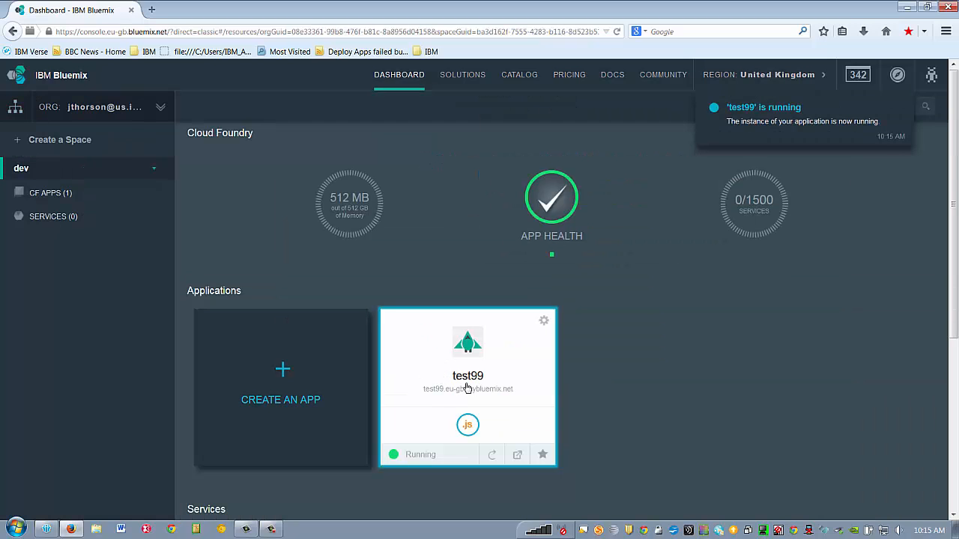
pyautogui.click(517, 455)
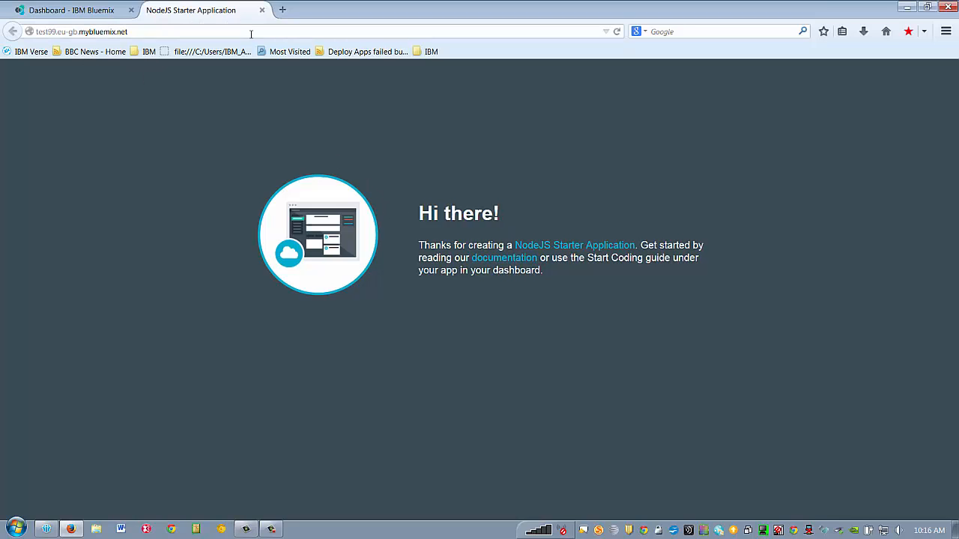
pyautogui.click(261, 10)
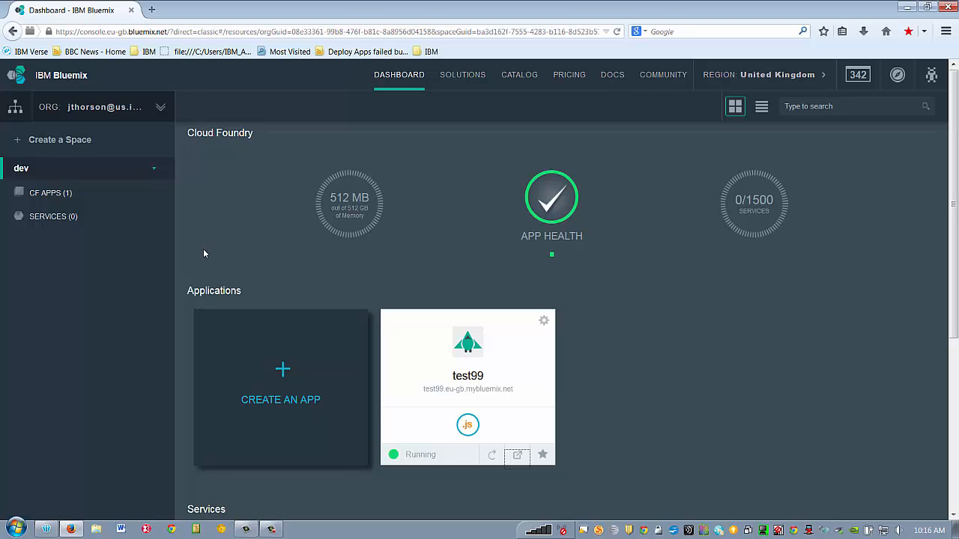
# - From test99's overview, add a service and choose Predictive Modeling under Business Analytics
pyautogui.click(444, 366)
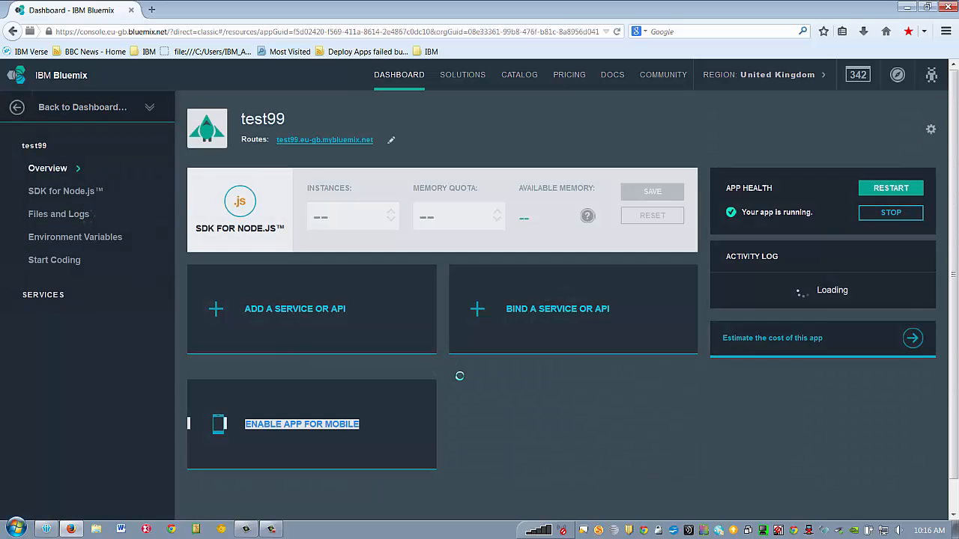
pyautogui.click(301, 316)
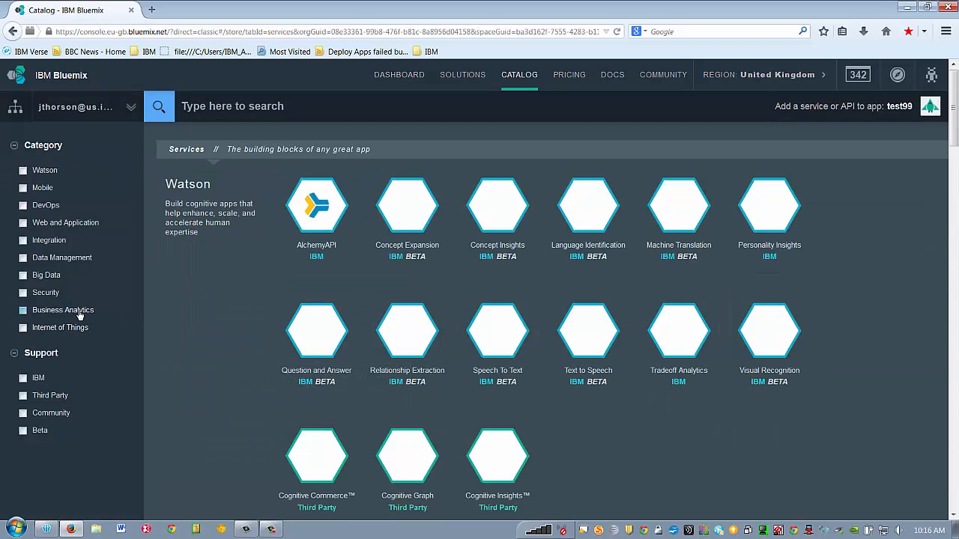
pyautogui.click(23, 310)
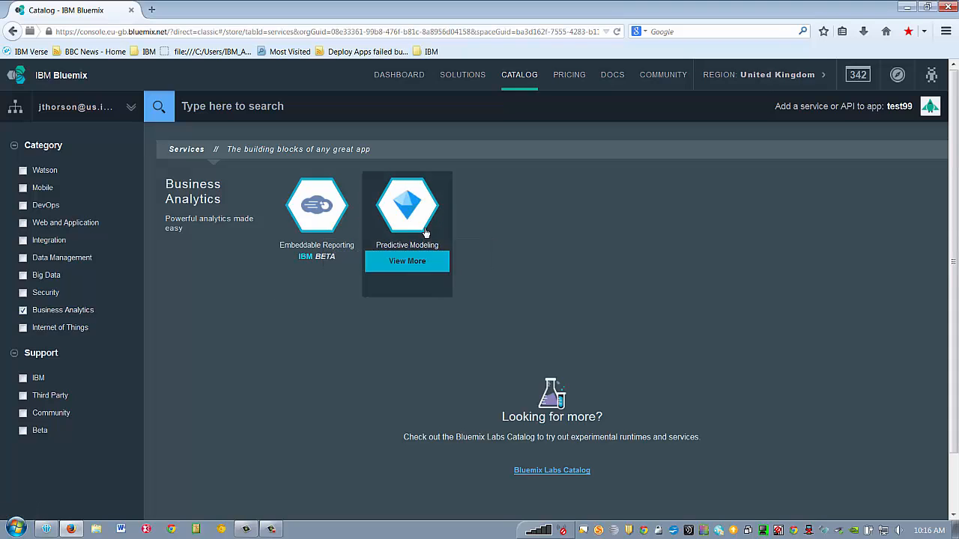
pyautogui.click(420, 228)
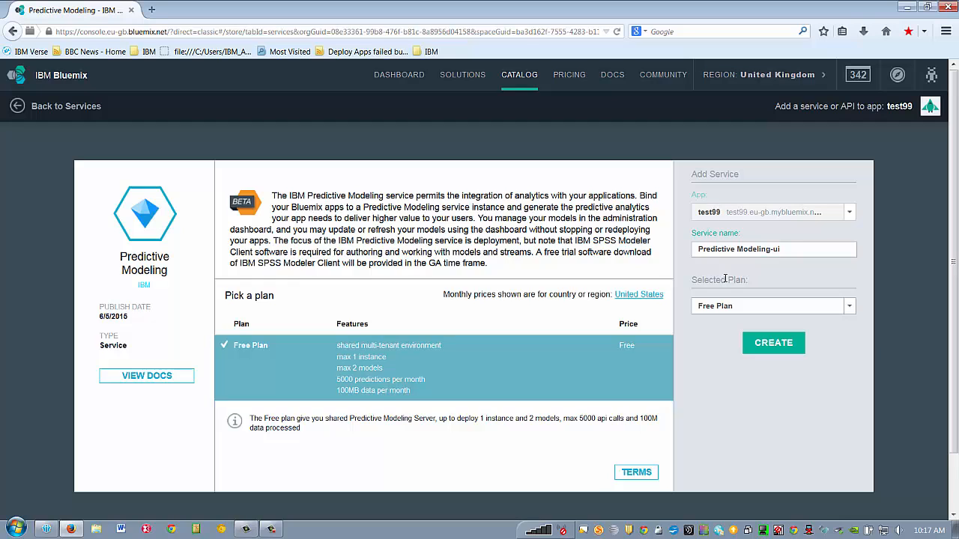
# - Keep the Free Plan and create the Predictive Modeling-ui service for test99
pyautogui.click(851, 307)
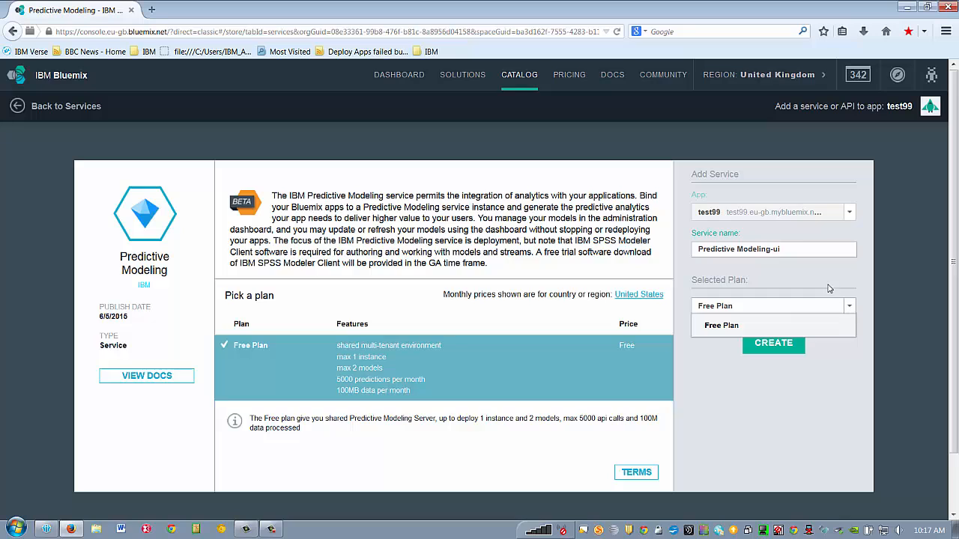
pyautogui.click(827, 286)
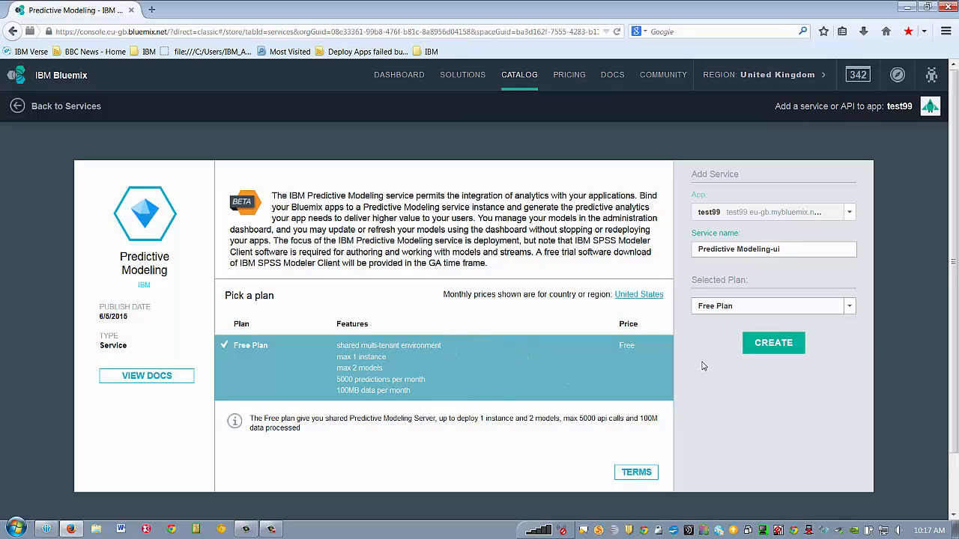
pyautogui.click(756, 343)
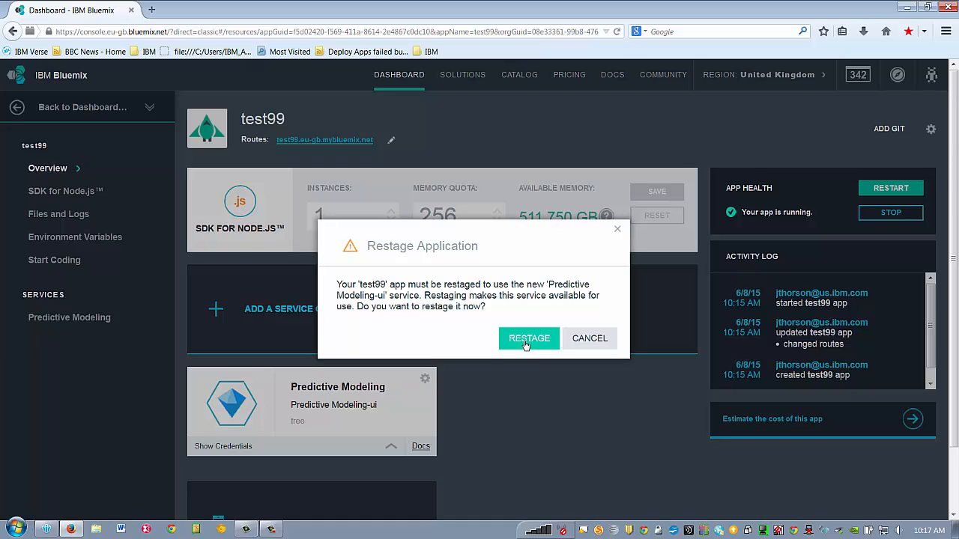
# - Restage test99 and confirm on the dashboard that Predictive Modeling-ui is bound to it
pyautogui.click(524, 342)
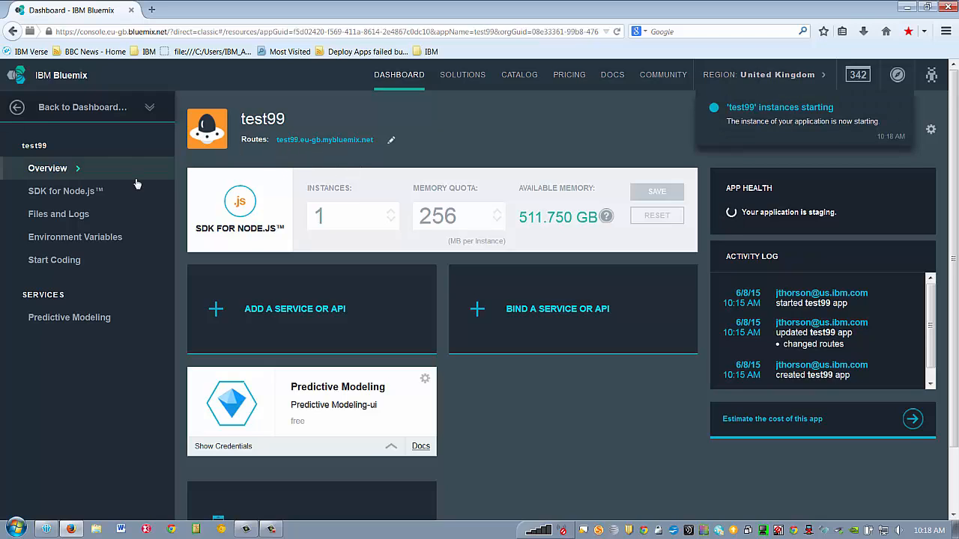
pyautogui.click(32, 116)
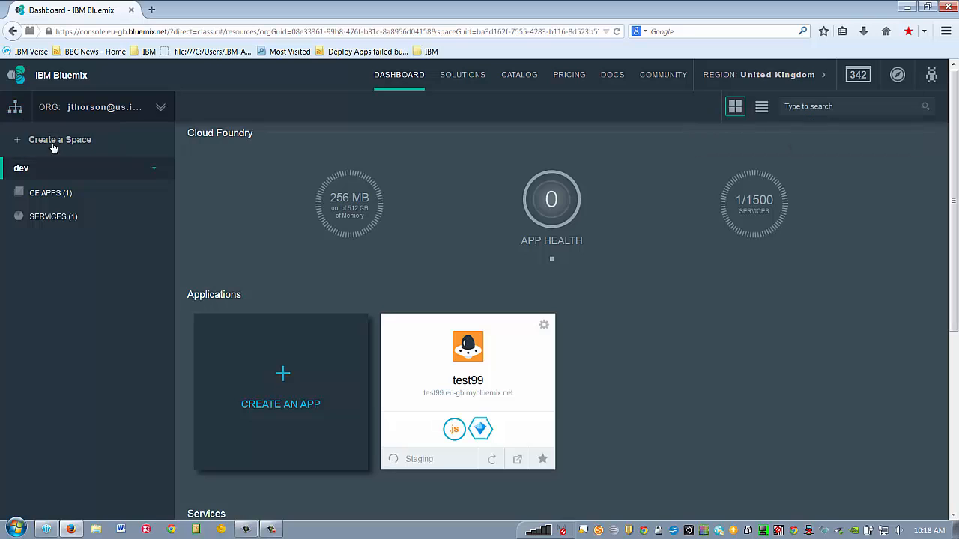
pyautogui.scroll(-3, 566, 364)
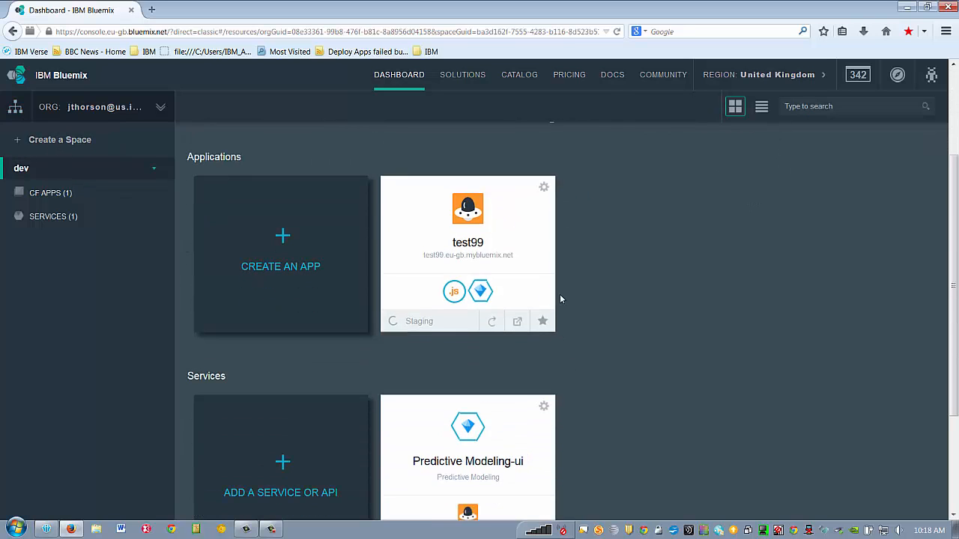
pyautogui.scroll(-3, 562, 283)
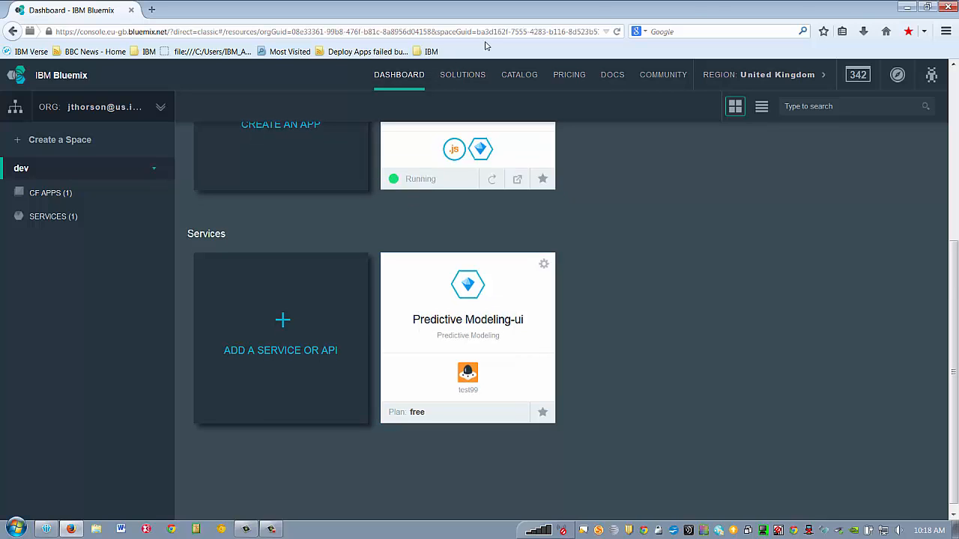
# - Move Drug1n.str from the EPM folder onto the desktop and minimize the folder window
pyautogui.click(906, 7)
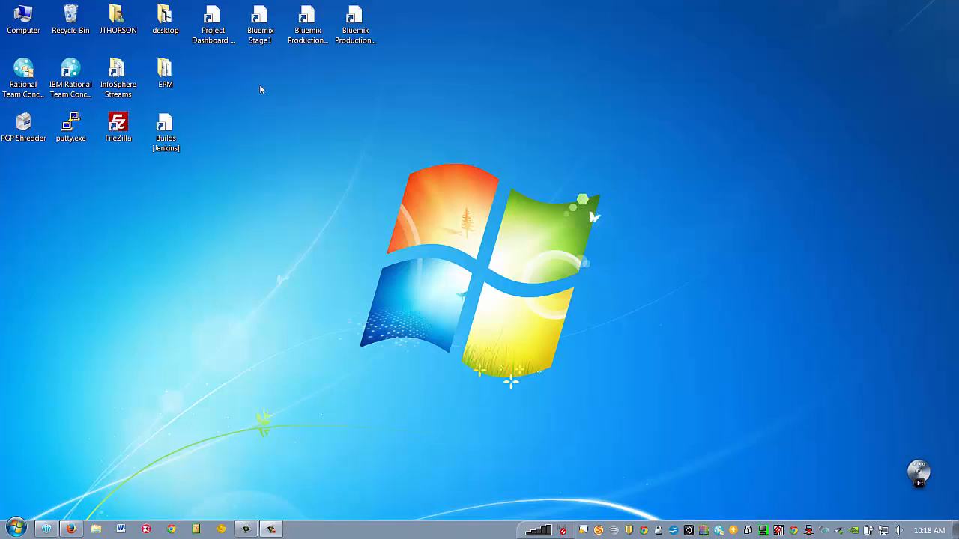
pyautogui.doubleClick(163, 71)
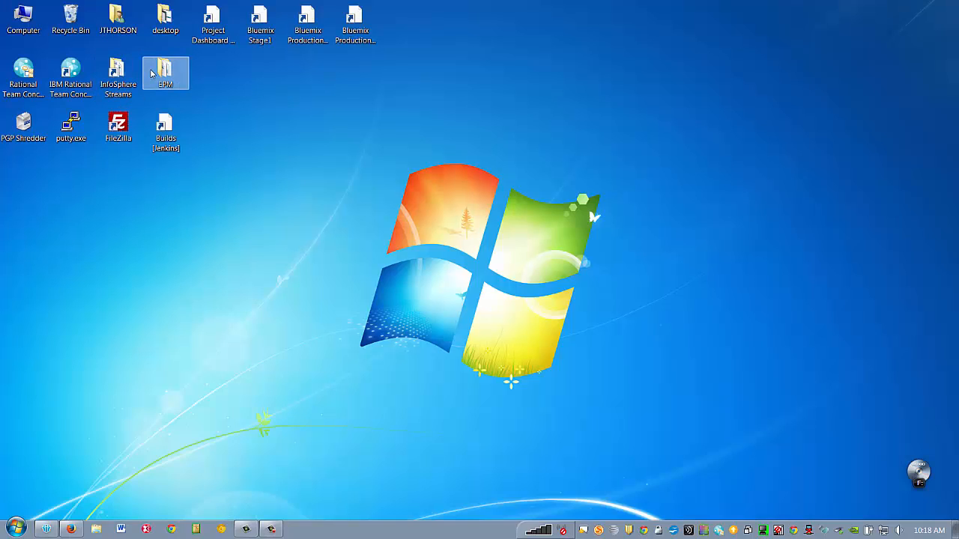
pyautogui.scroll(-2, 234, 206)
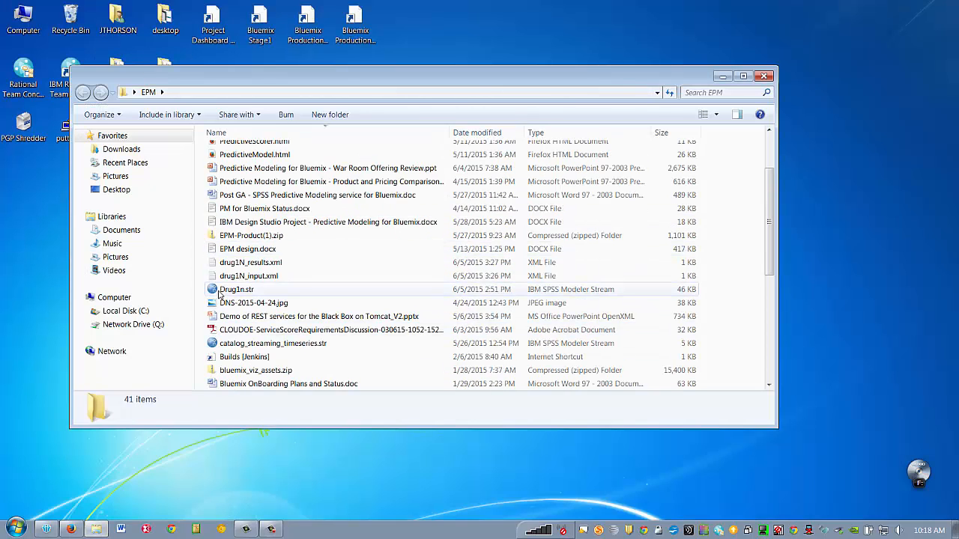
pyautogui.moveTo(221, 294); pyautogui.dragTo(831, 288)
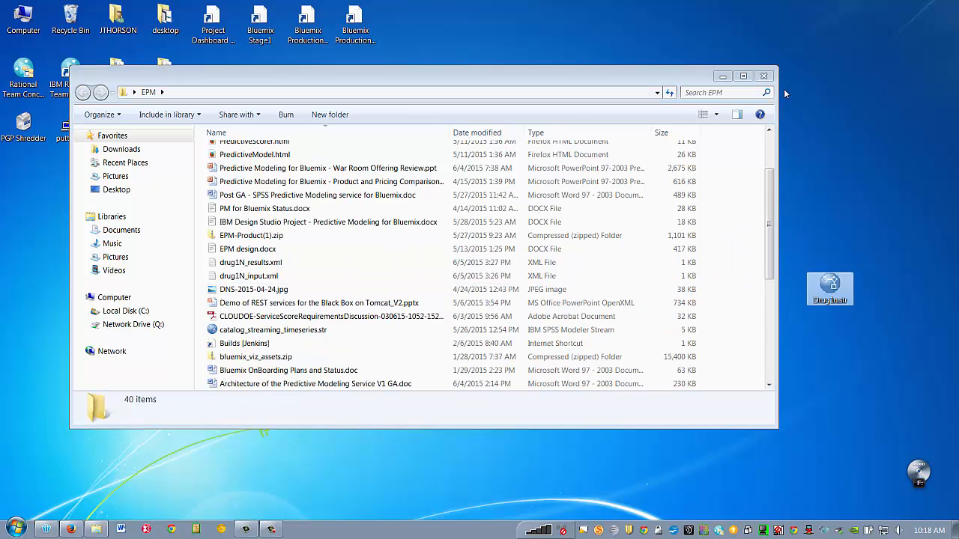
pyautogui.click(723, 76)
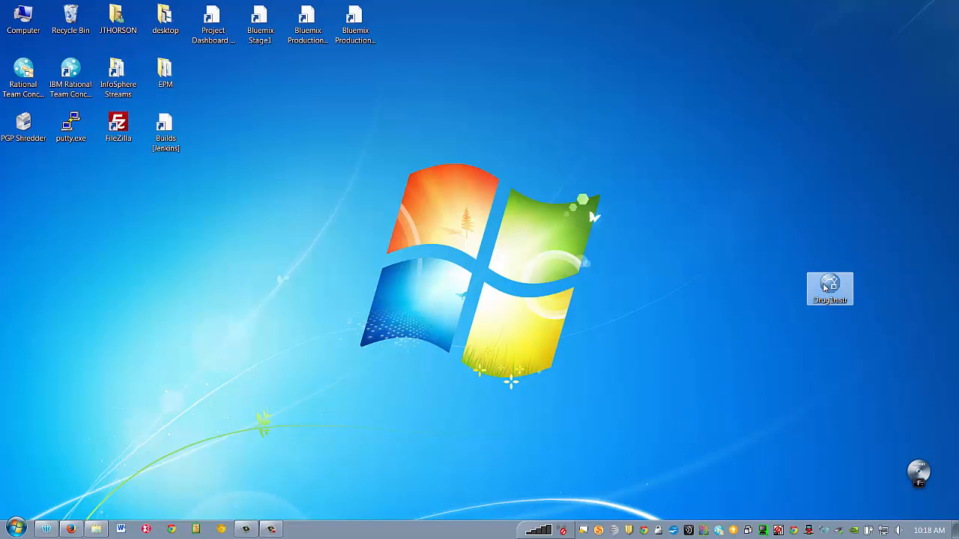
# - Open Drug1n.str in SPSS Modeler, enlarge the window, and inspect the scoreInput source data
pyautogui.doubleClick(825, 288)
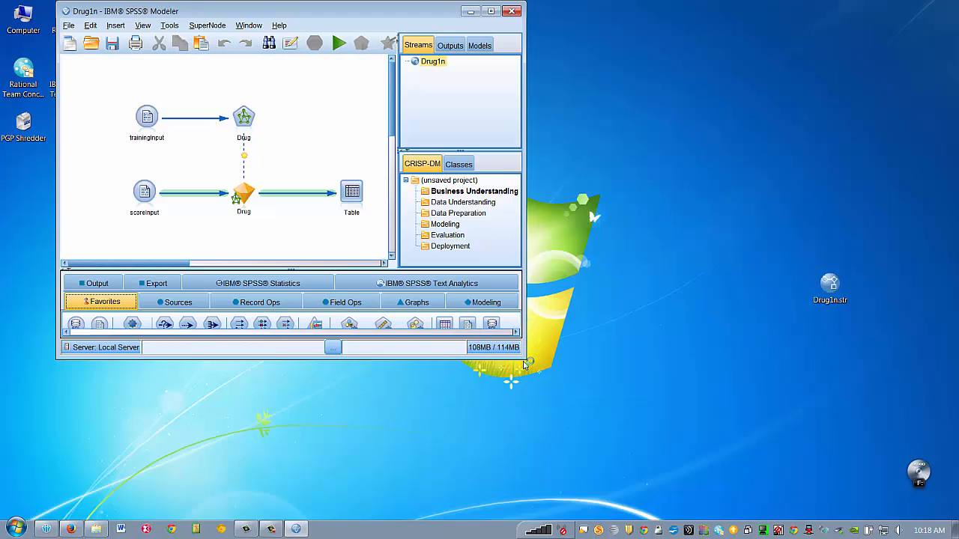
pyautogui.moveTo(527, 362); pyautogui.dragTo(647, 434)
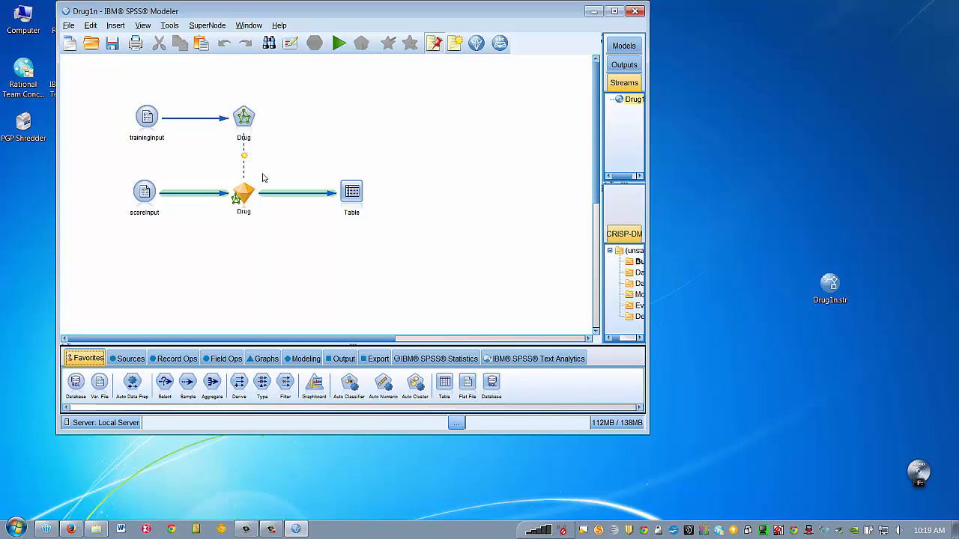
pyautogui.doubleClick(147, 192)
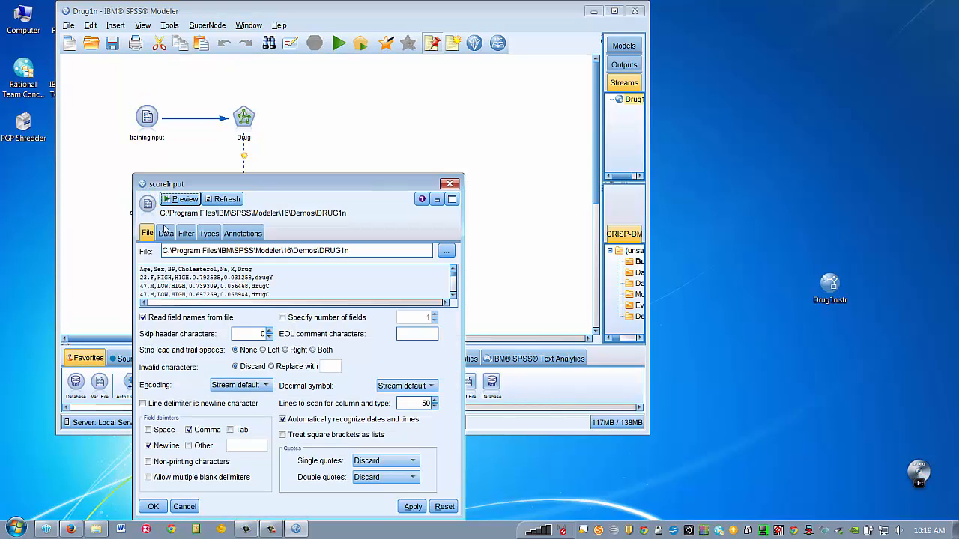
pyautogui.click(454, 297)
pyautogui.click(454, 298)
pyautogui.click(454, 298)
pyautogui.click(454, 297)
pyautogui.click(454, 298)
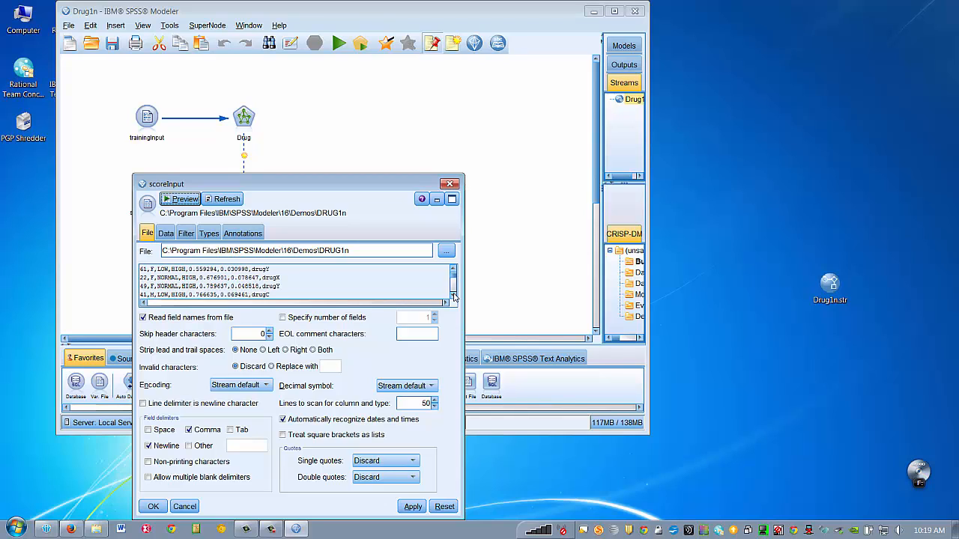
pyautogui.click(454, 297)
pyautogui.click(451, 185)
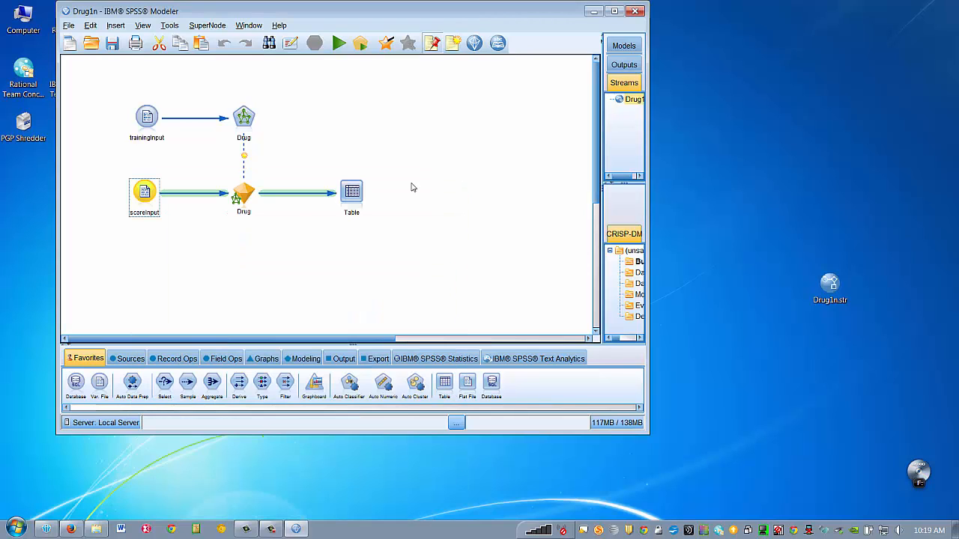
# - Review the Table node's field formats, then minimize SPSS Modeler
pyautogui.doubleClick(356, 198)
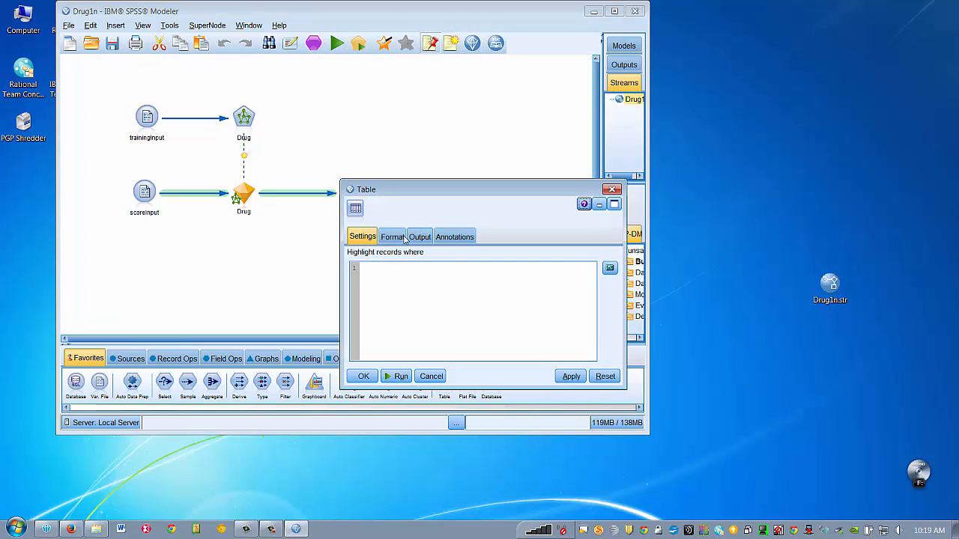
pyautogui.click(419, 237)
pyautogui.click(393, 238)
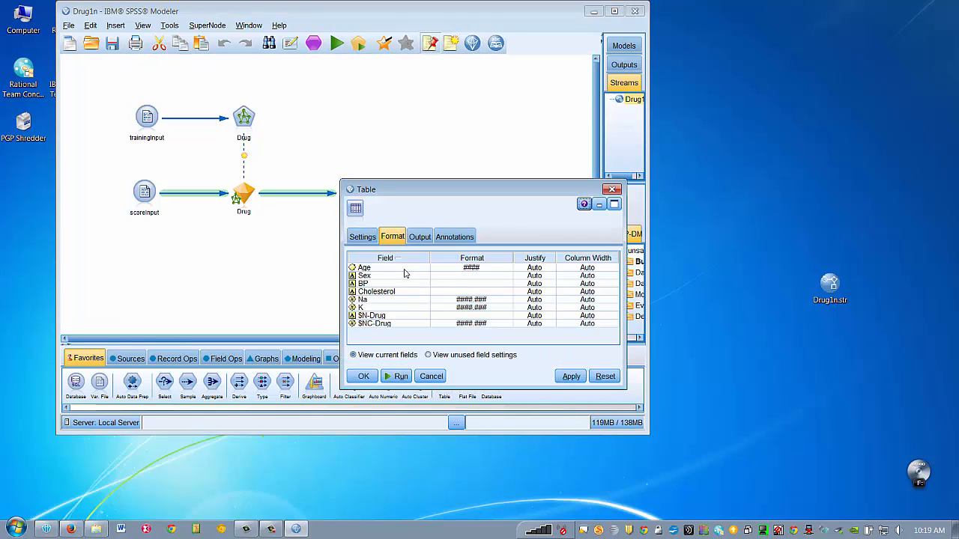
pyautogui.click(617, 189)
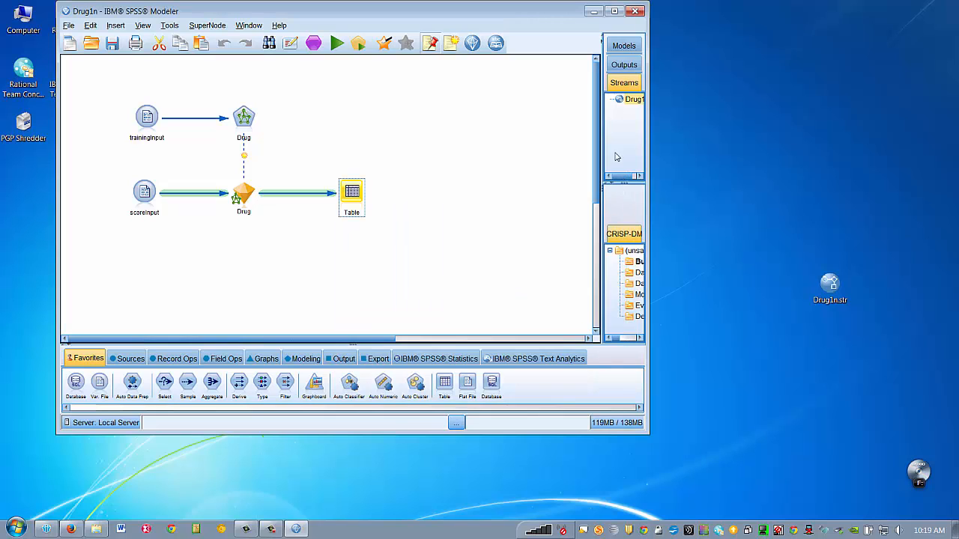
pyautogui.click(594, 11)
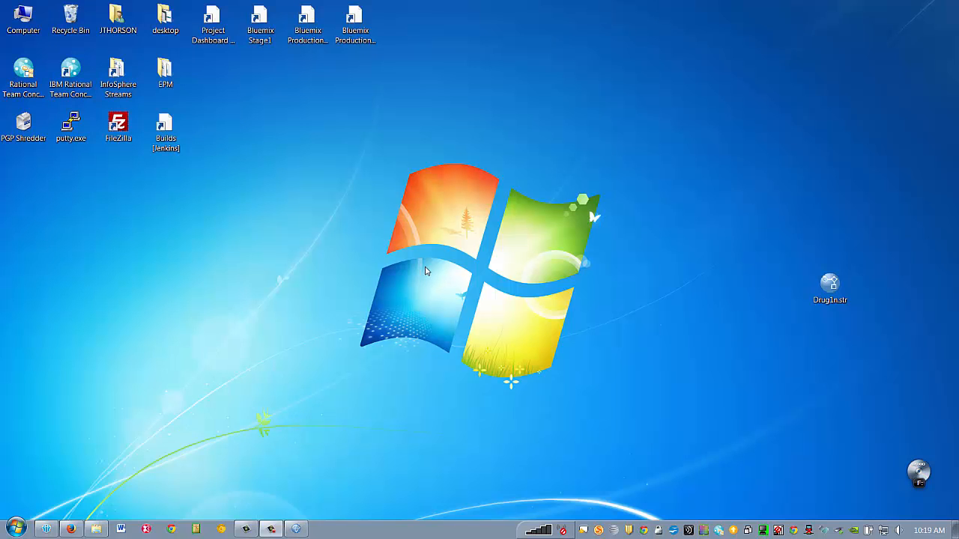
# - Open the Predictive Modeling-ui service page and shrink the browser to uncover Drug1n.str
pyautogui.click(71, 529)
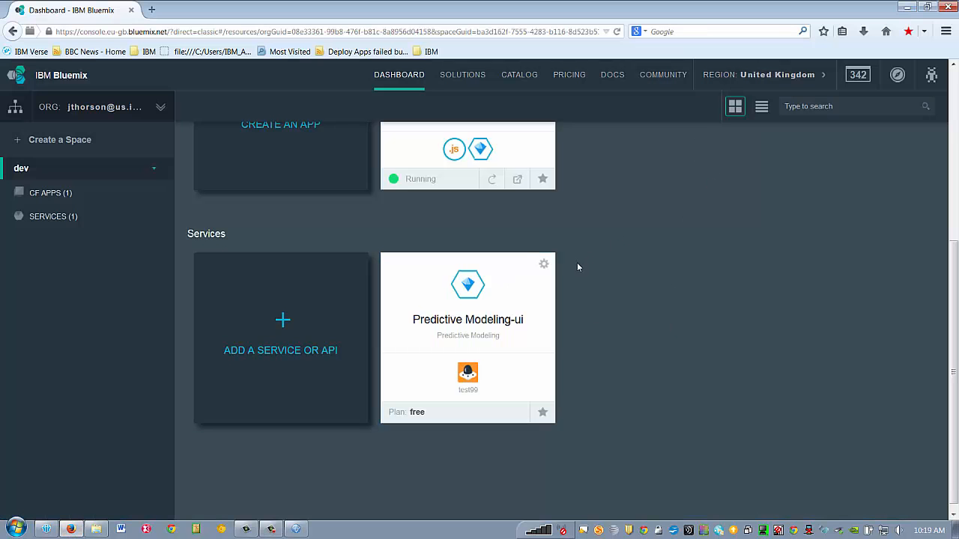
pyautogui.click(519, 294)
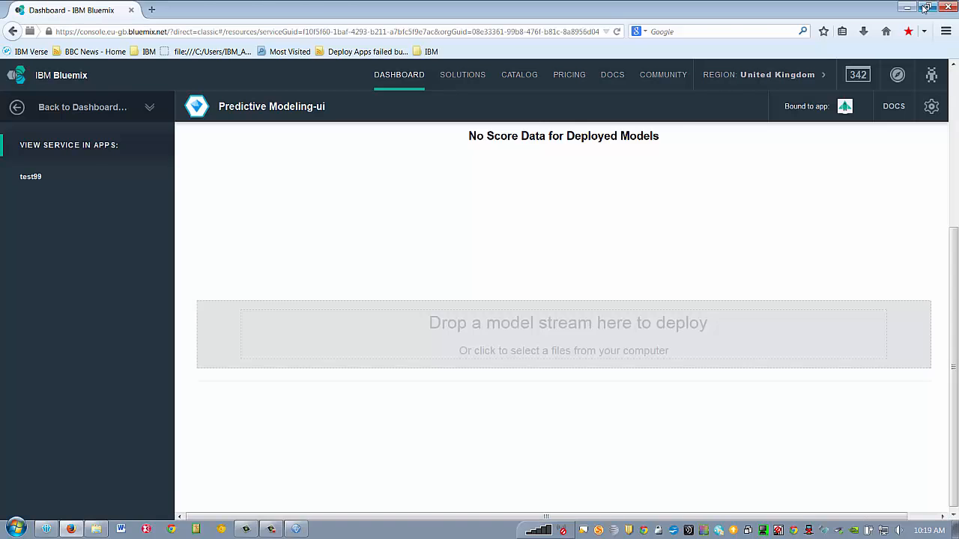
pyautogui.click(926, 7)
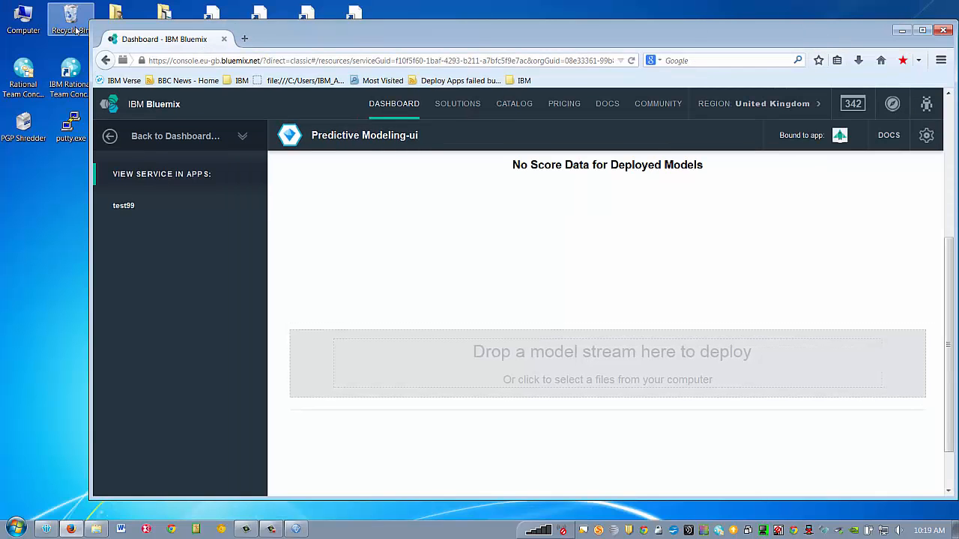
pyautogui.moveTo(89, 30); pyautogui.dragTo(185, 30)
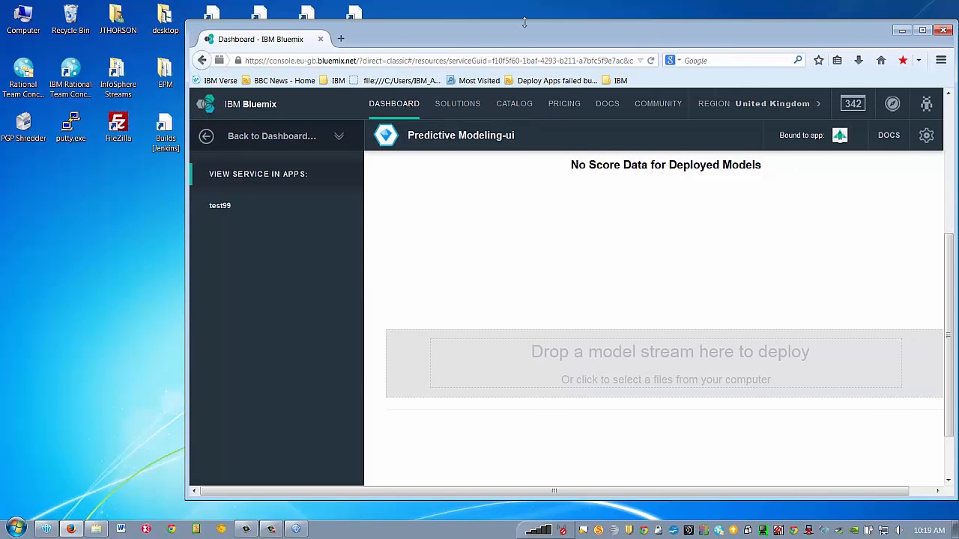
pyautogui.moveTo(525, 23); pyautogui.dragTo(366, 13)
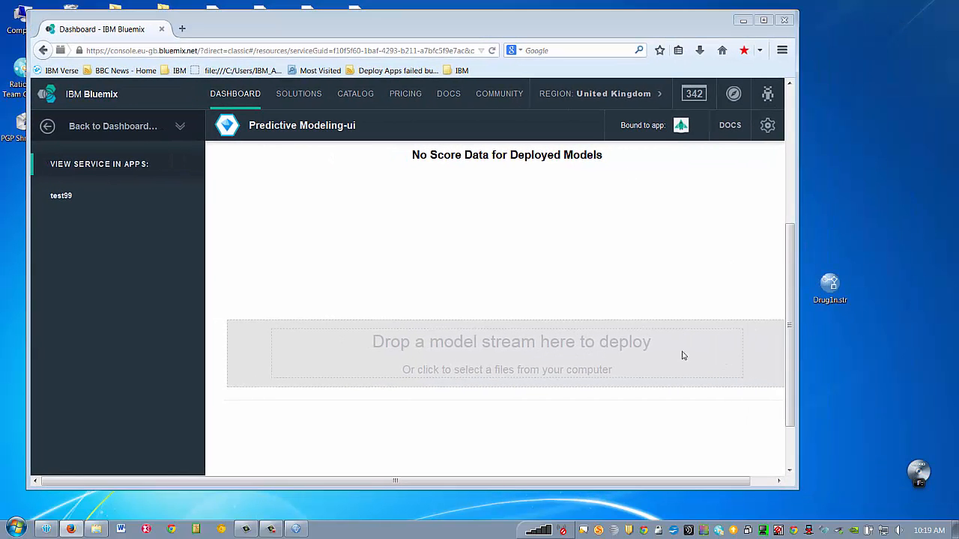
# - Deploy Drug1n.str to the service with context ID drug1N and show its details
pyautogui.moveTo(830, 285); pyautogui.dragTo(579, 348)
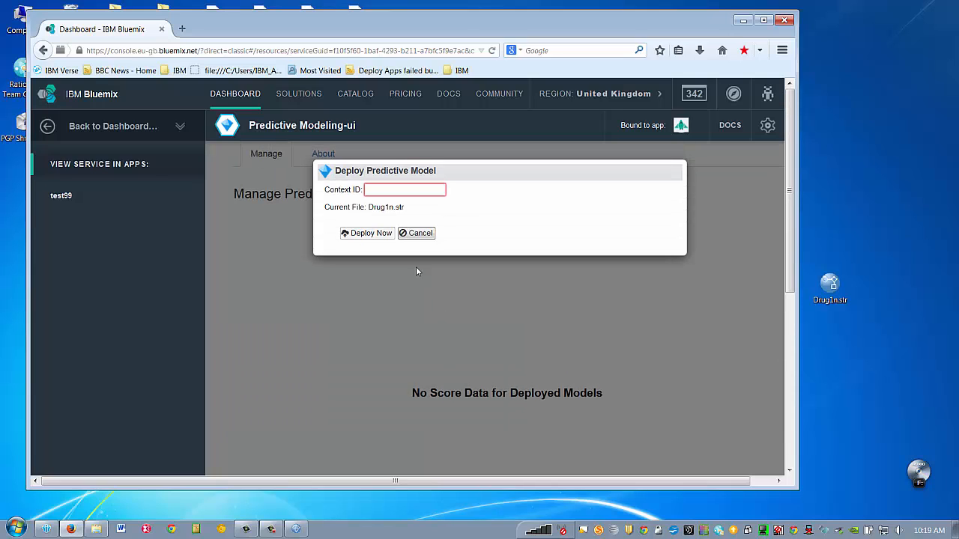
pyautogui.click(417, 190)
pyautogui.write('drug')
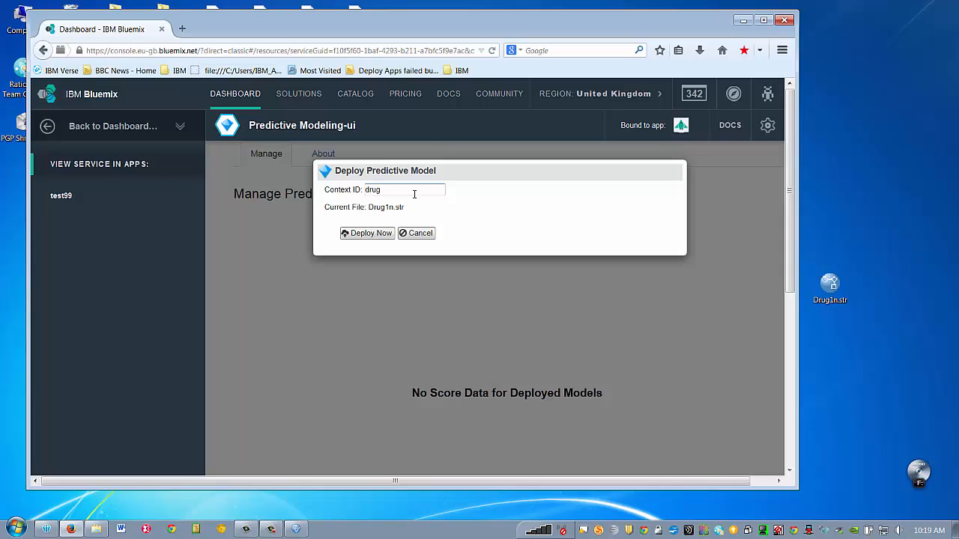
pyautogui.write('1N')
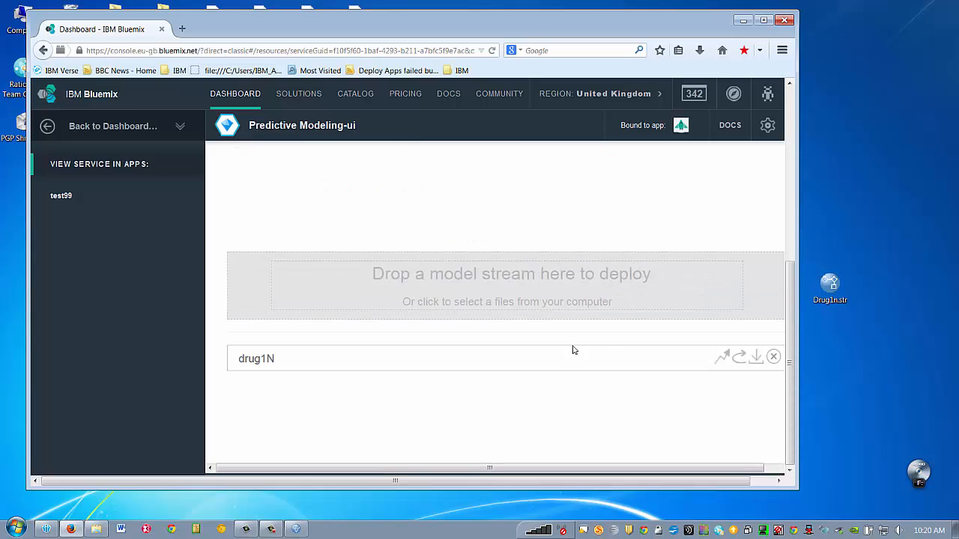
pyautogui.click(719, 363)
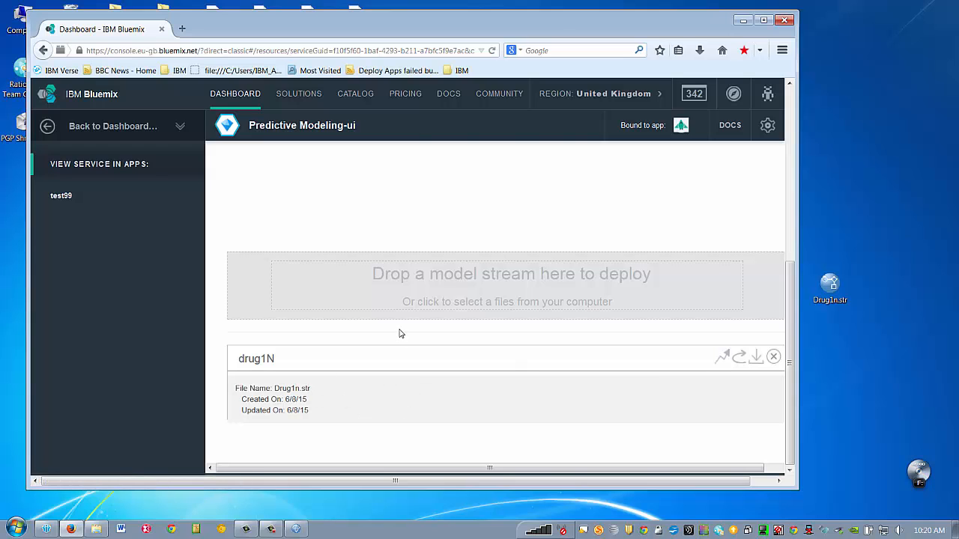
pyautogui.scroll(5, 400, 332)
pyautogui.scroll(-5, 397, 330)
pyautogui.scroll(5, 290, 358)
# - Read the deploy section of the Predictive Modeling API reference, then go back to the Bluemix Dashboard
pyautogui.click(731, 125)
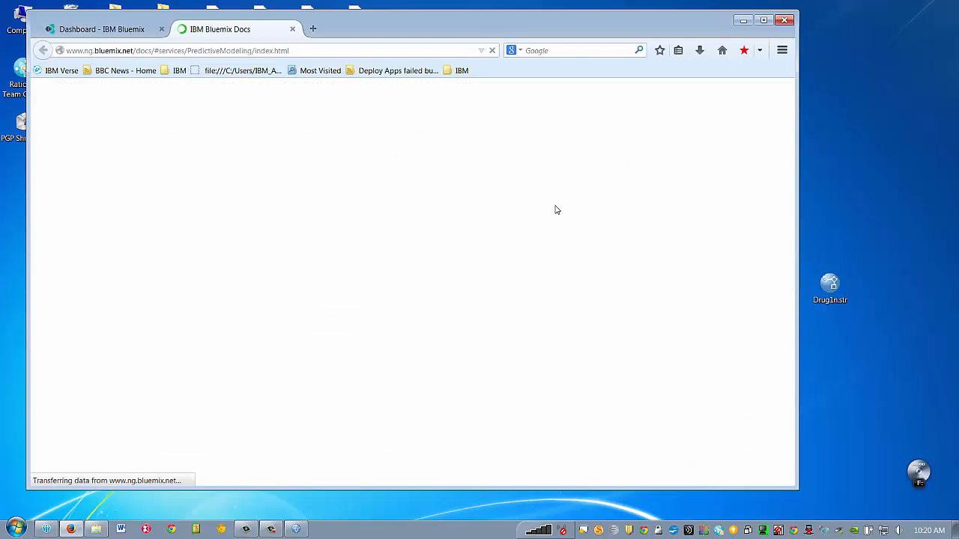
pyautogui.scroll(-2, 479, 249)
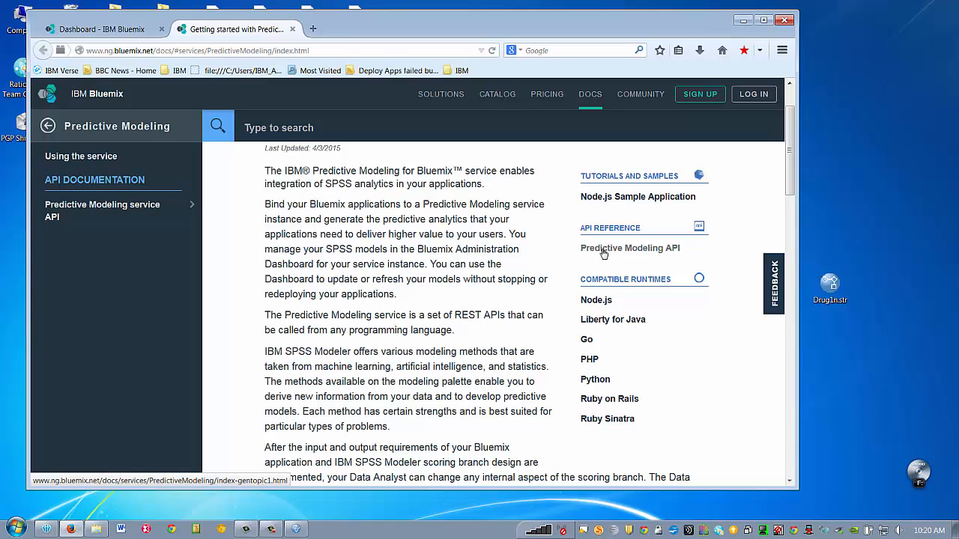
pyautogui.click(603, 253)
pyautogui.scroll(-6, 524, 266)
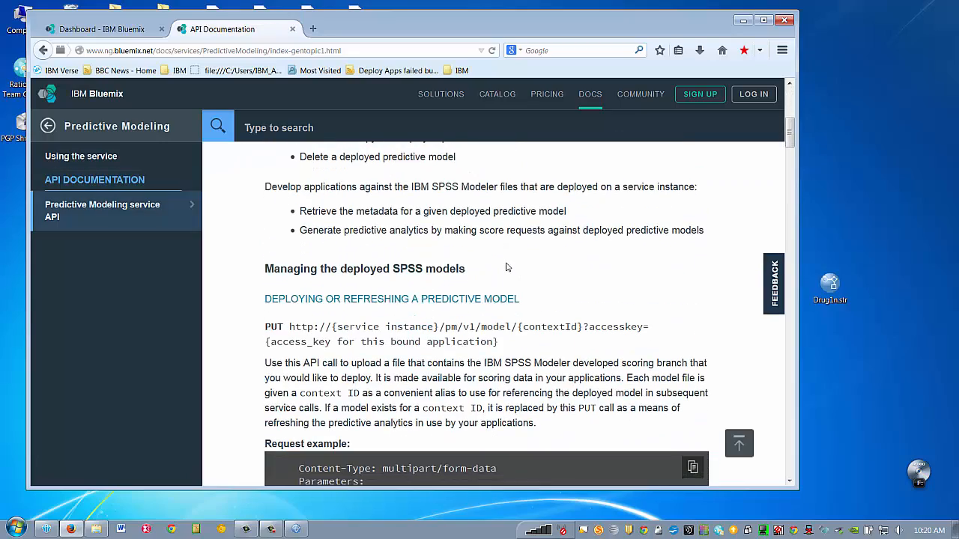
pyautogui.scroll(3, 507, 268)
pyautogui.scroll(-1, 506, 266)
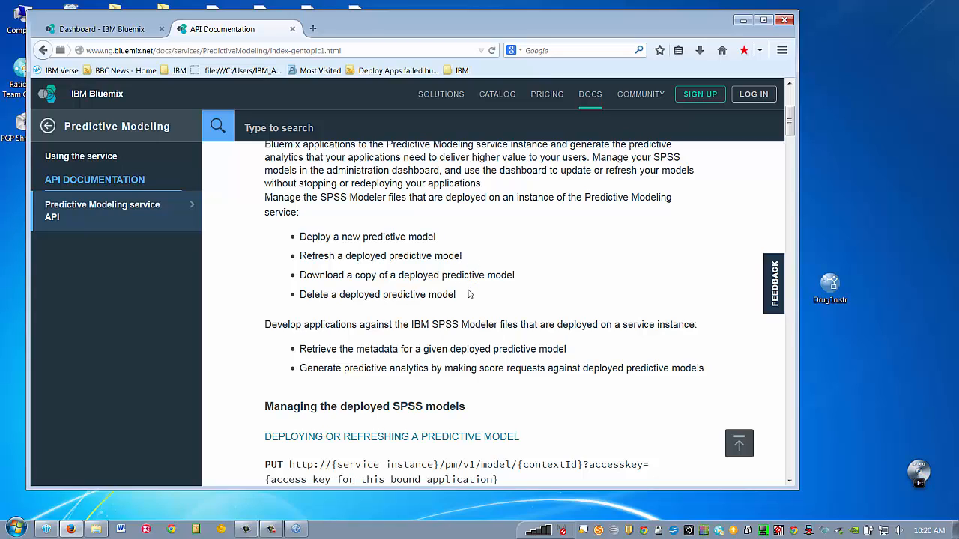
pyautogui.scroll(-3, 467, 278)
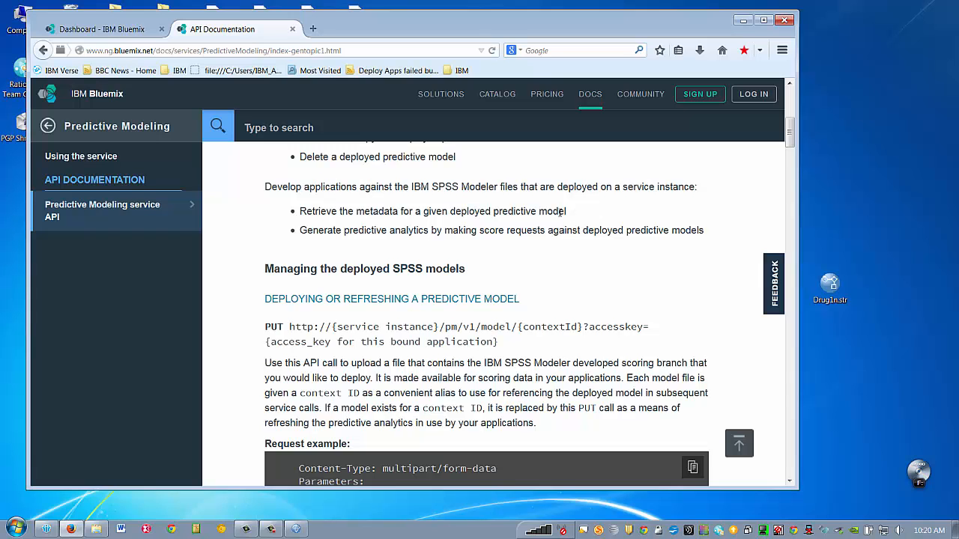
pyautogui.scroll(-2, 561, 213)
pyautogui.scroll(-3, 561, 214)
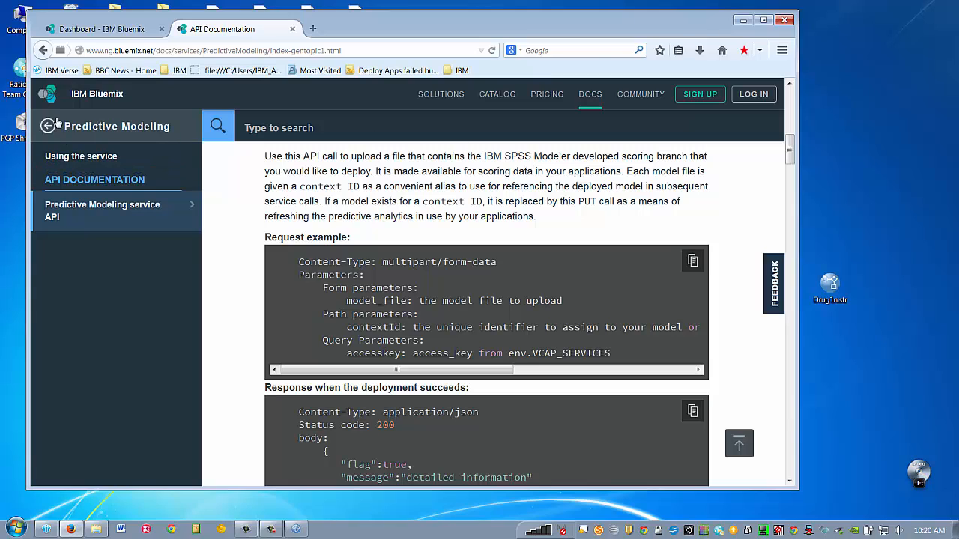
pyautogui.click(99, 29)
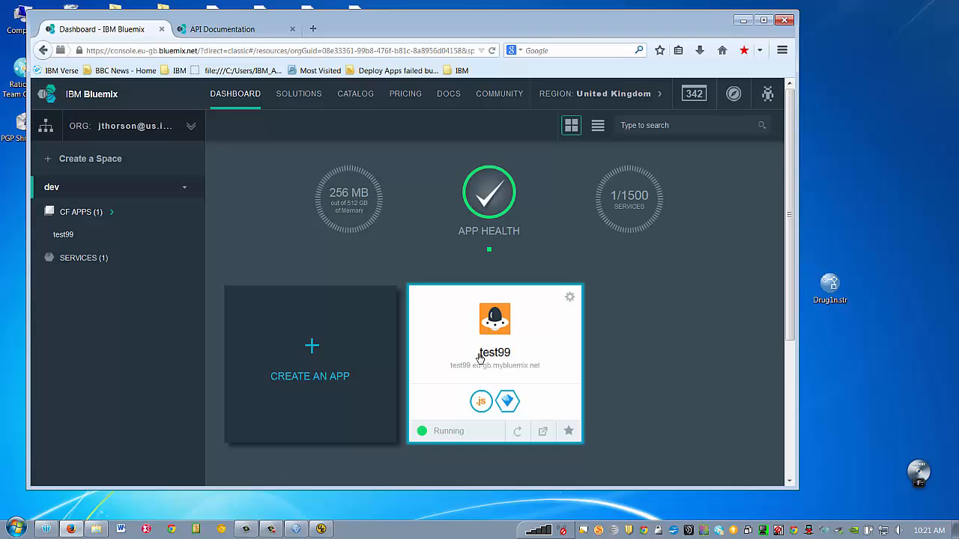
# - On test99's overview, show the pm-20 Predictive Modeling credentials, including the service URL and access key
pyautogui.click(481, 358)
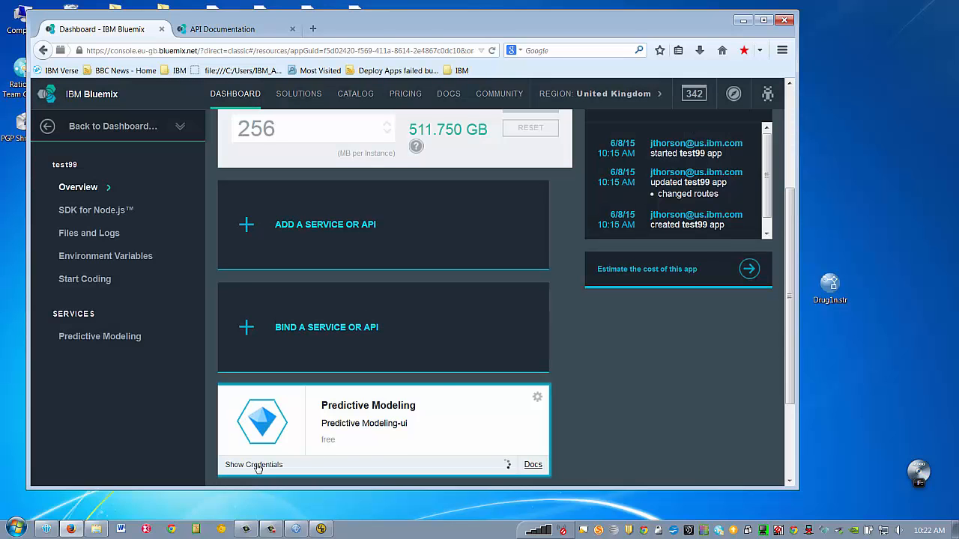
pyautogui.click(257, 465)
pyautogui.scroll(-6, 266, 457)
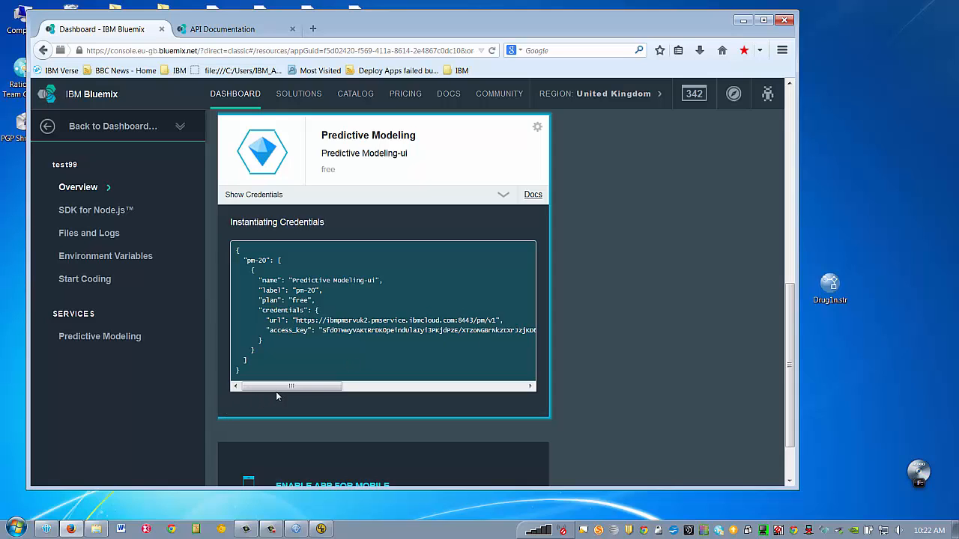
pyautogui.moveTo(276, 389); pyautogui.dragTo(232, 391)
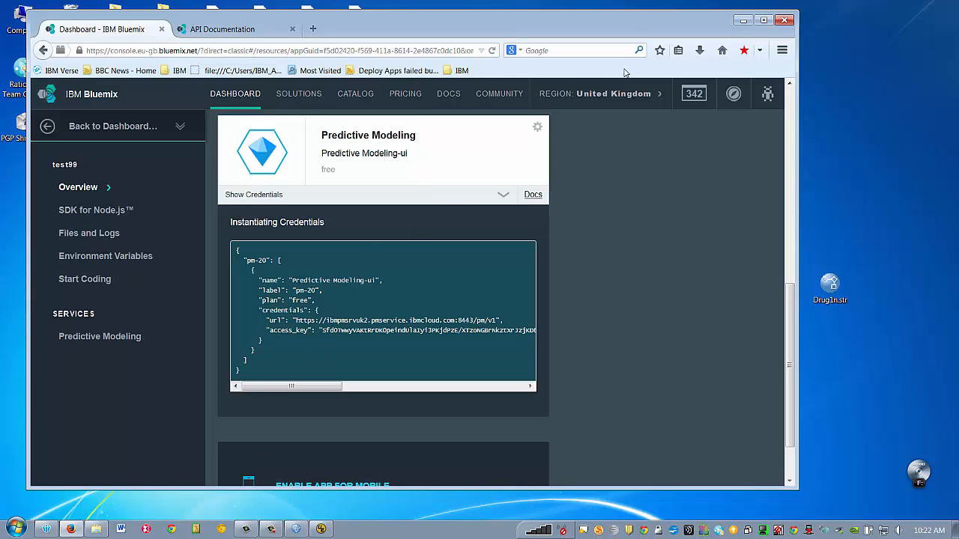
# - Check the credentials code in app.js, then open public\js\srv.js in UltraEdit
pyautogui.click(324, 529)
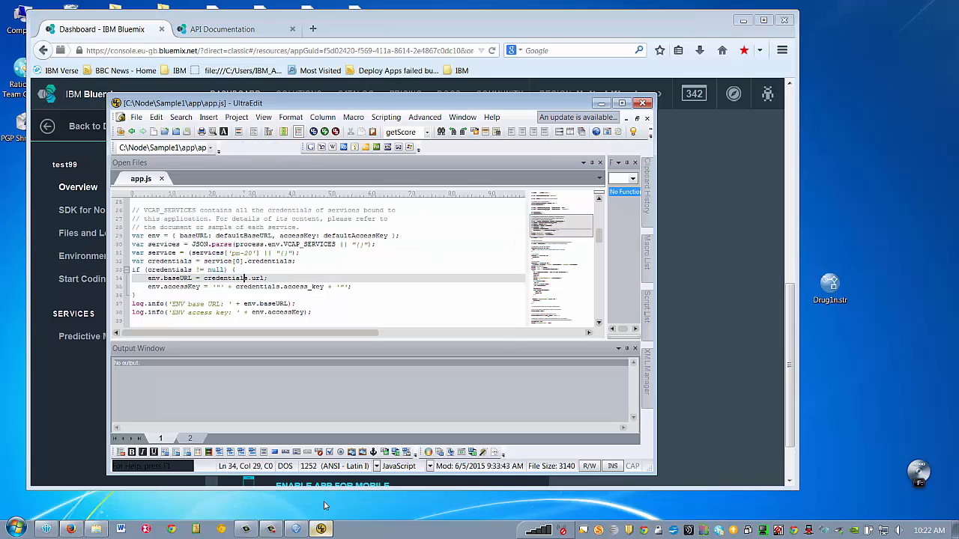
pyautogui.click(324, 271)
pyautogui.scroll(-4, 323, 273)
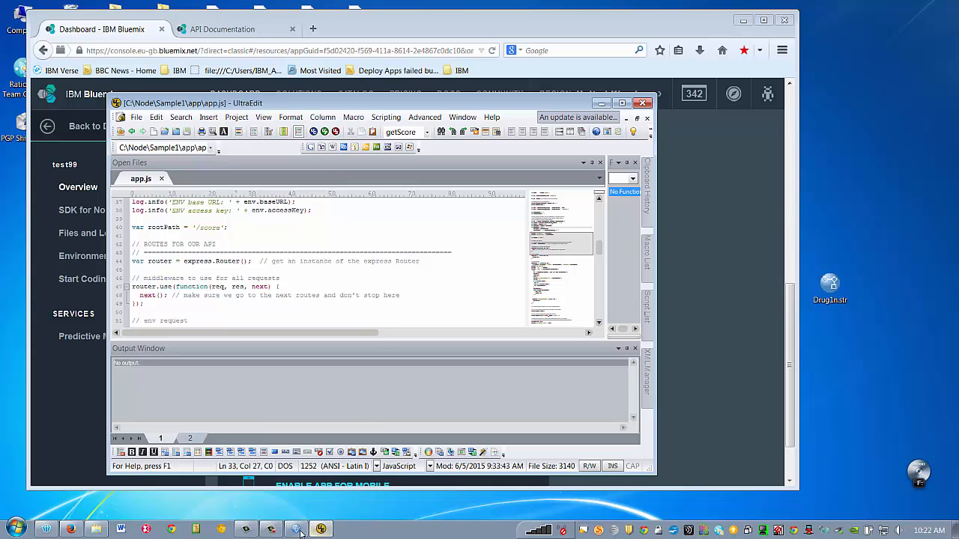
pyautogui.click(95, 529)
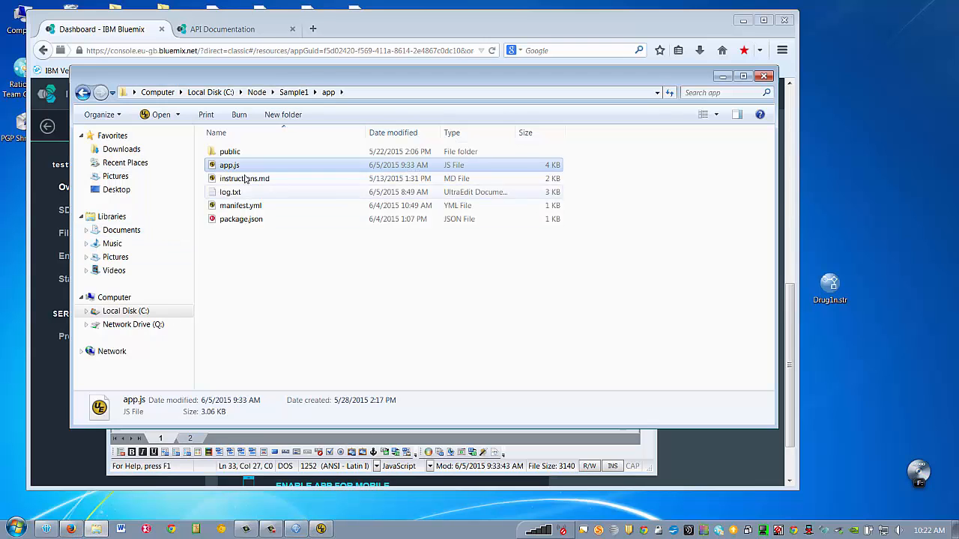
pyautogui.doubleClick(233, 154)
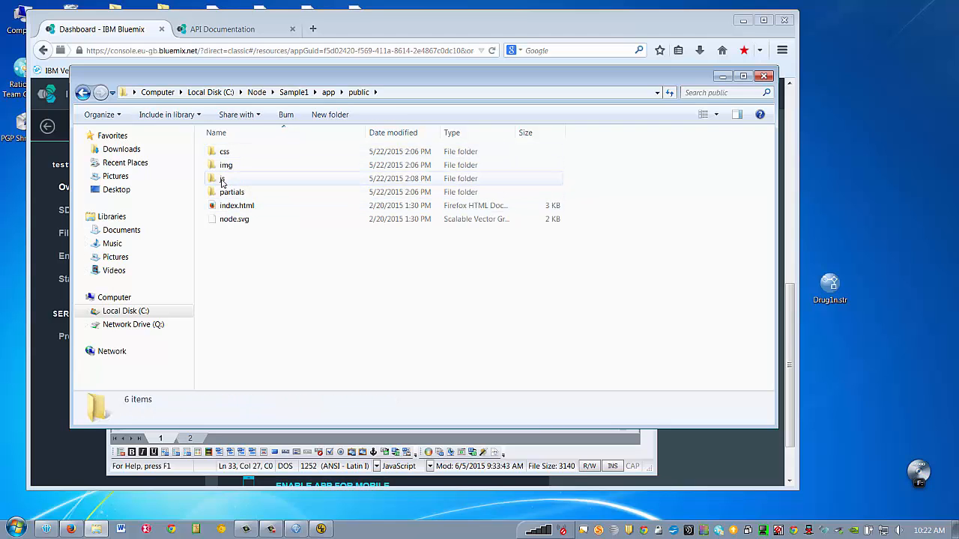
pyautogui.doubleClick(222, 179)
pyautogui.doubleClick(228, 165)
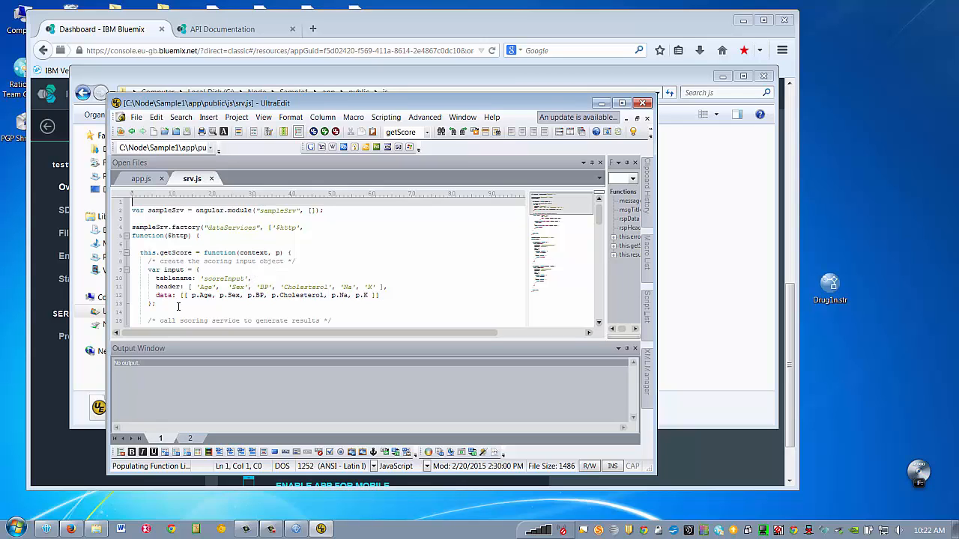
# - Review the scoreInput object and the $http post to 'score' in srv.js
pyautogui.moveTo(177, 306); pyautogui.dragTo(119, 277)
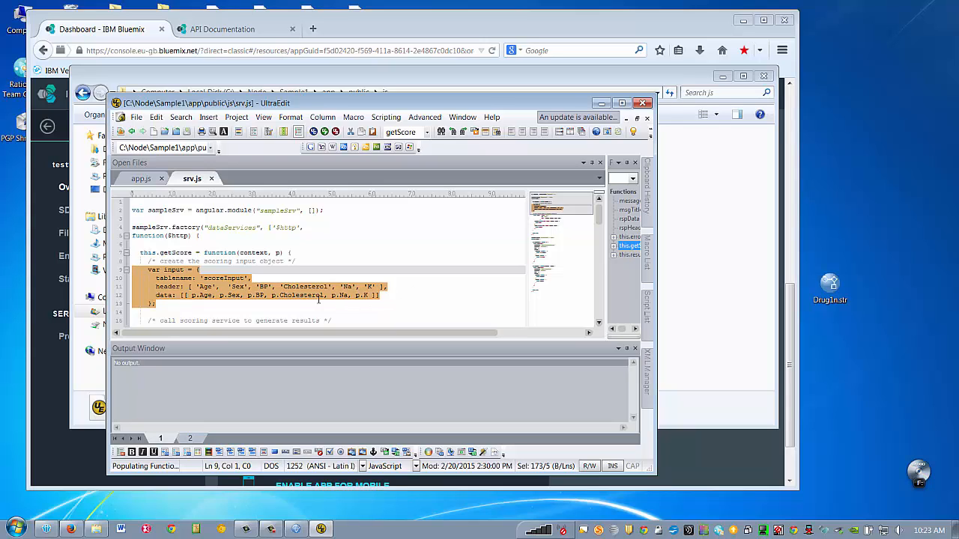
pyautogui.click(381, 297)
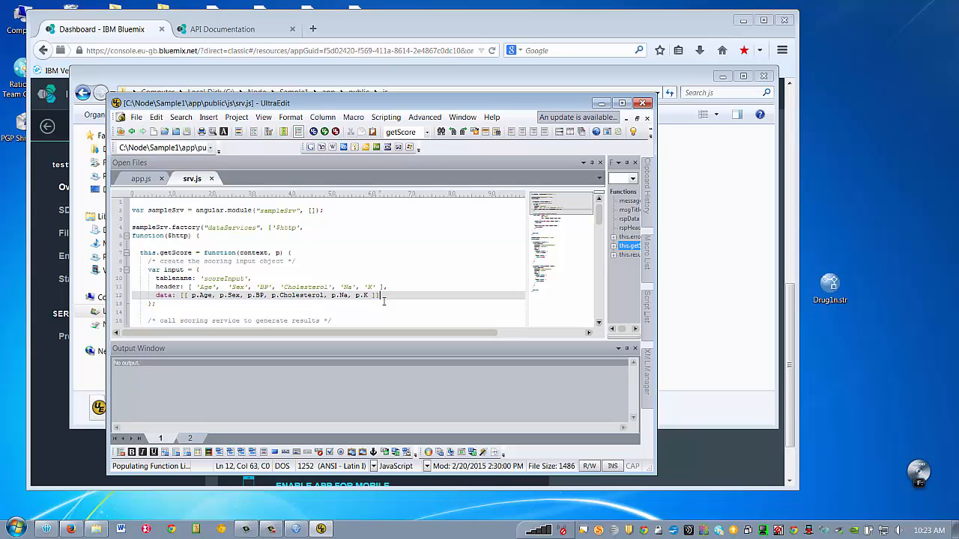
pyautogui.scroll(-3, 383, 298)
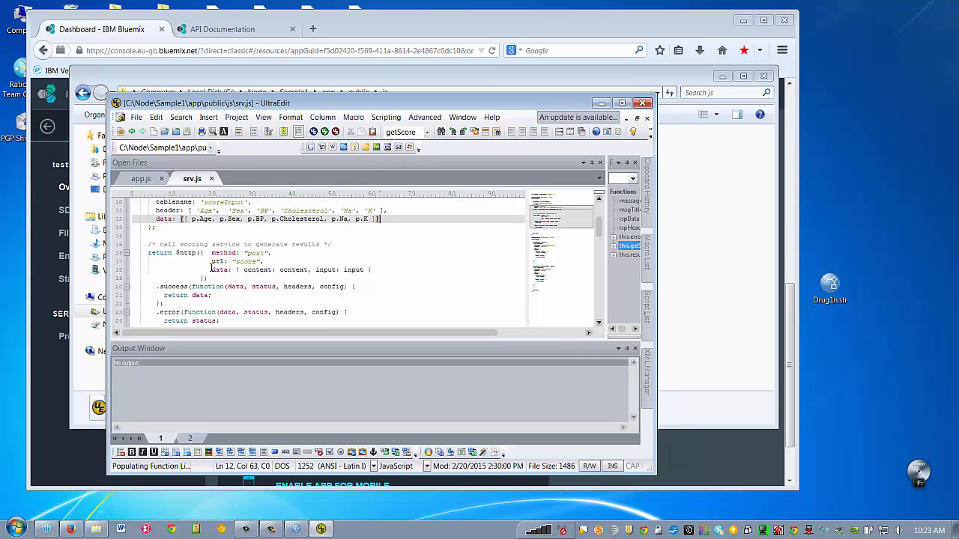
pyautogui.click(271, 261)
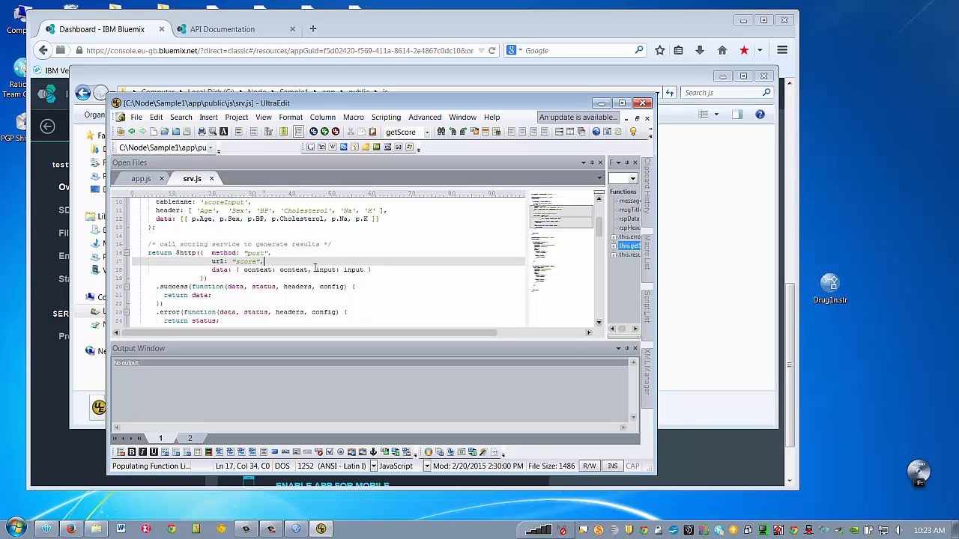
pyautogui.scroll(-2, 314, 269)
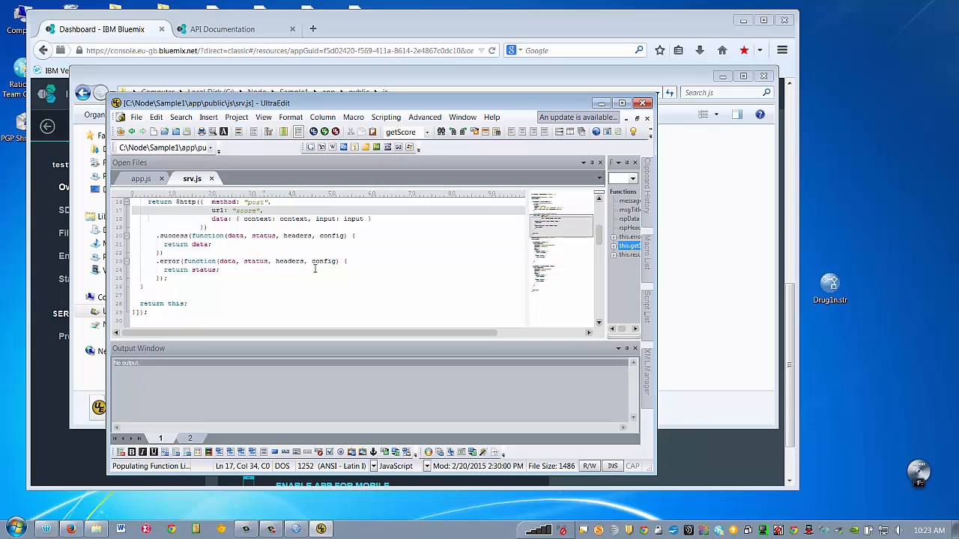
pyautogui.scroll(1, 315, 269)
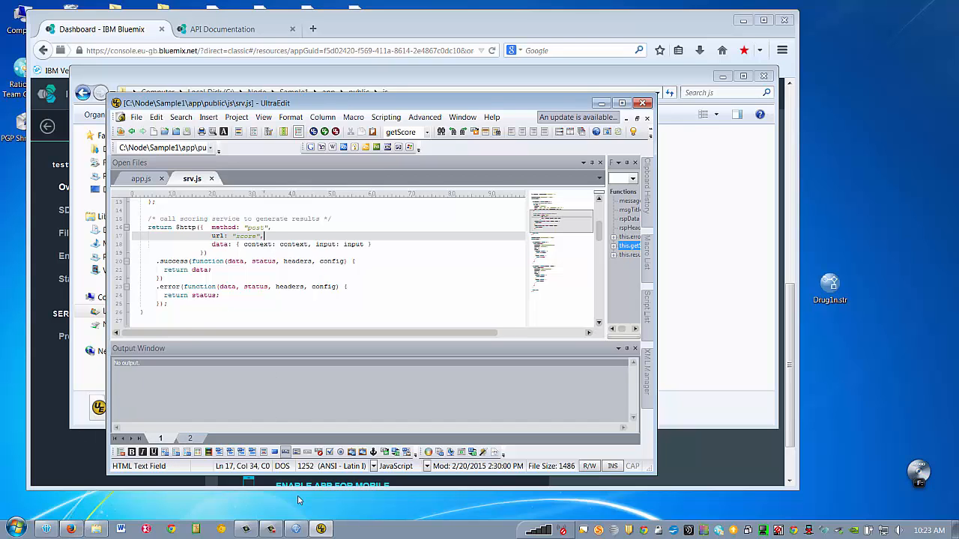
pyautogui.click(96, 528)
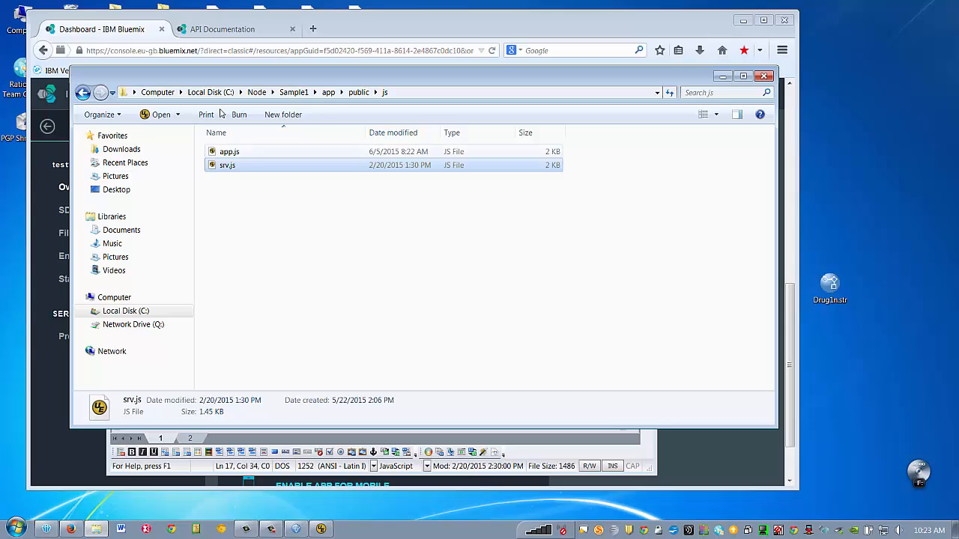
# - Open a command window in the Sample1\app folder and run npm install
pyautogui.click(294, 92)
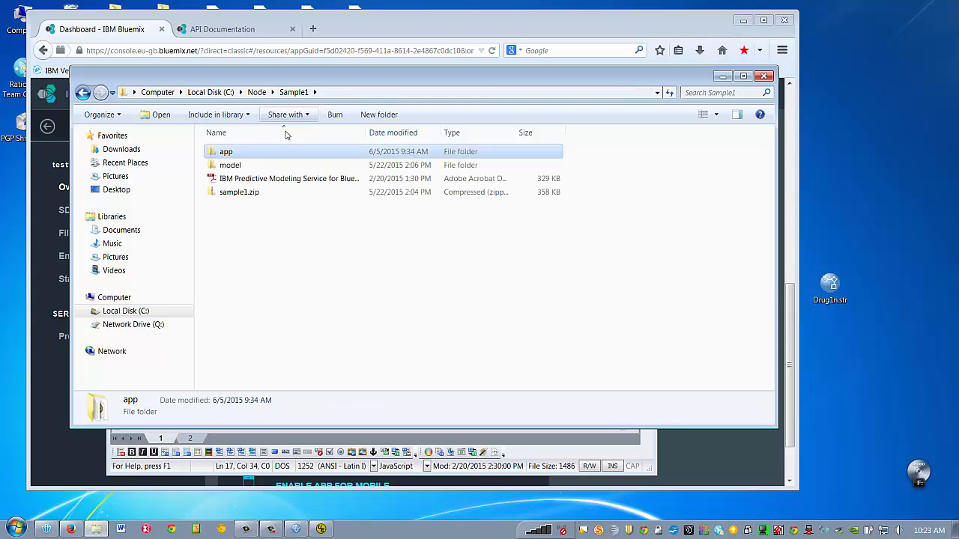
pyautogui.rightClick(234, 151)
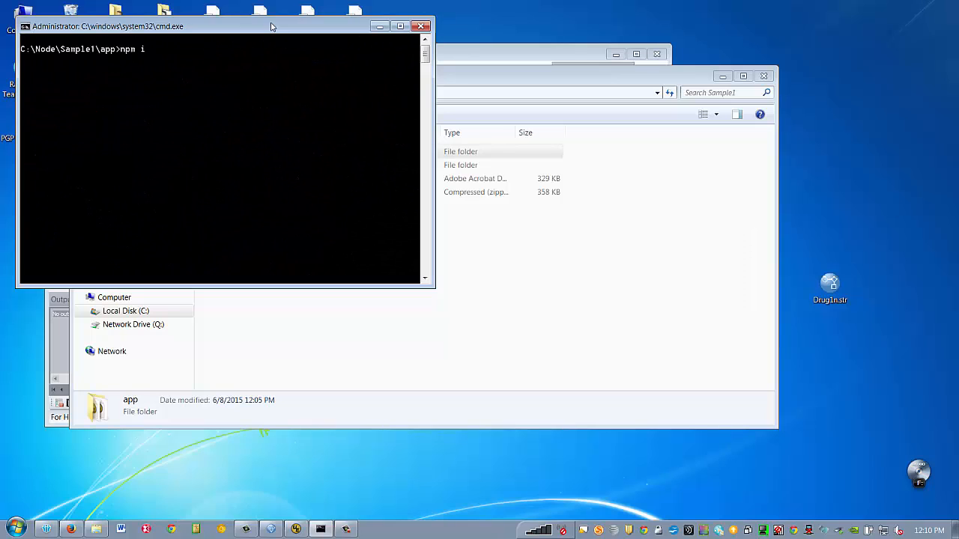
pyautogui.write('stall')
pyautogui.press('Return')
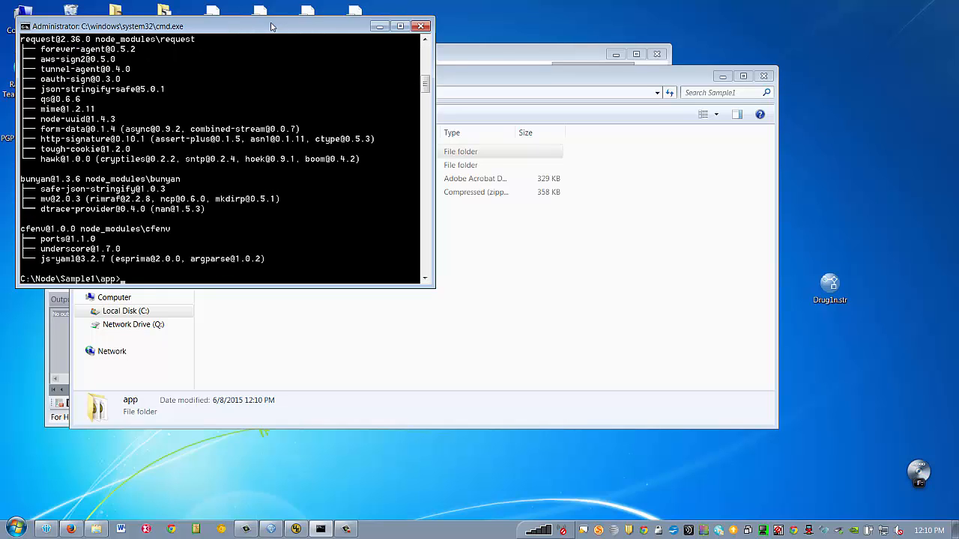
# - Start the app locally on port 3000 with node app.js and open a new browser tab
pyautogui.write('node app.js')
pyautogui.press('Return')
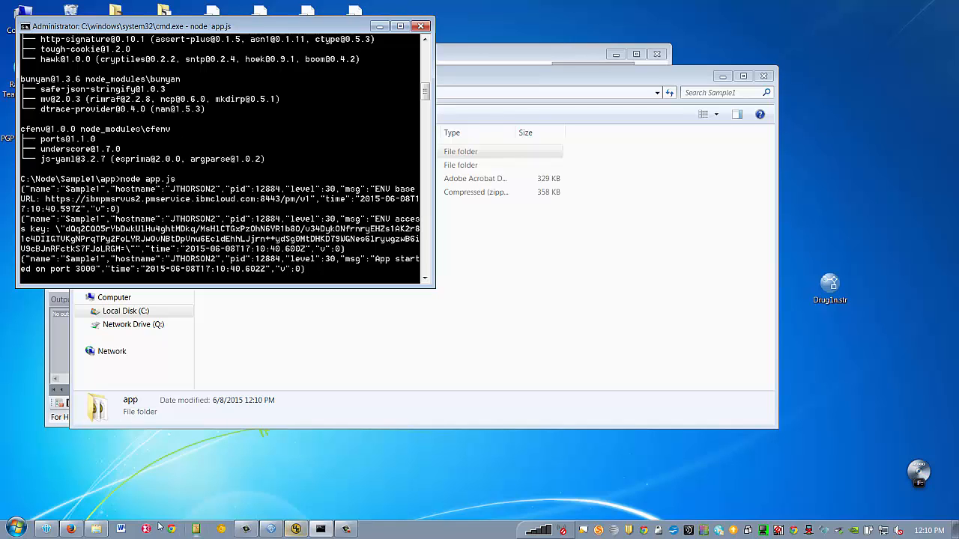
pyautogui.click(70, 529)
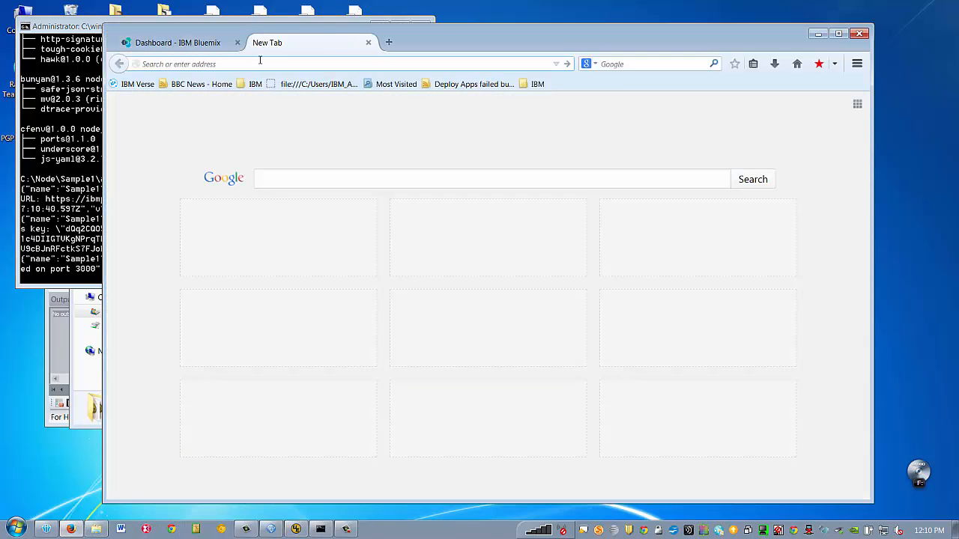
# - At localhost:3000, score a Female patient with HIGH blood pressure and HIGH cholesterol, getting drugA
pyautogui.write('localhost:3000')
pyautogui.press('Return')
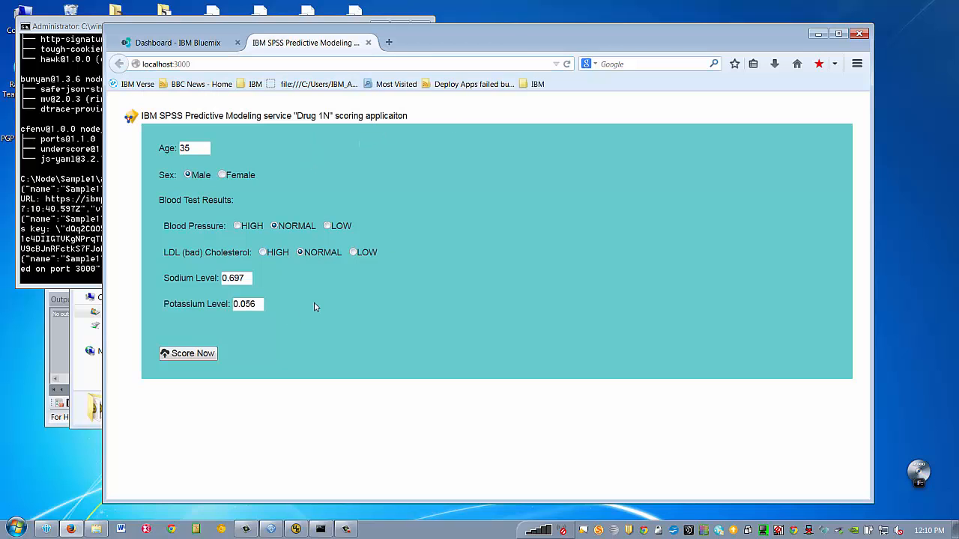
pyautogui.click(221, 176)
pyautogui.click(238, 226)
pyautogui.click(263, 252)
pyautogui.click(188, 358)
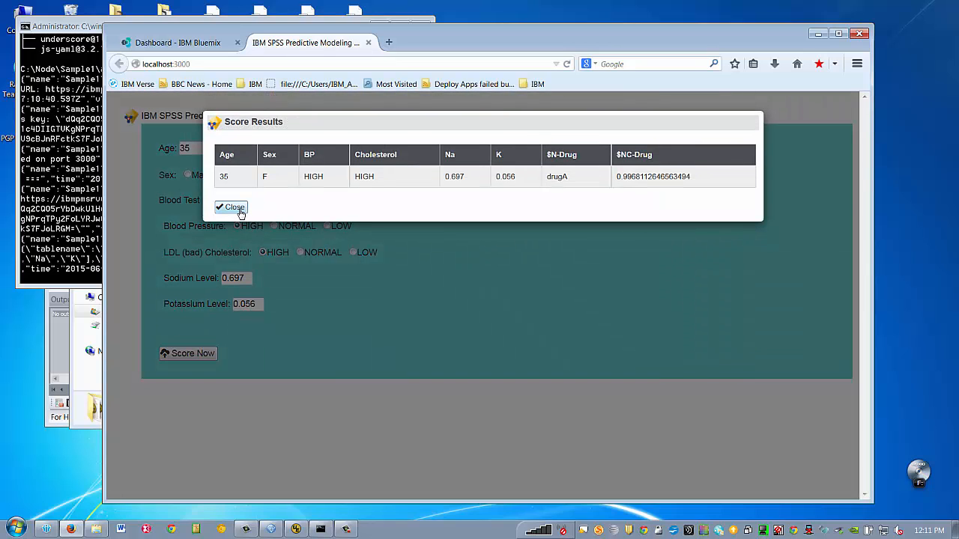
pyautogui.click(241, 212)
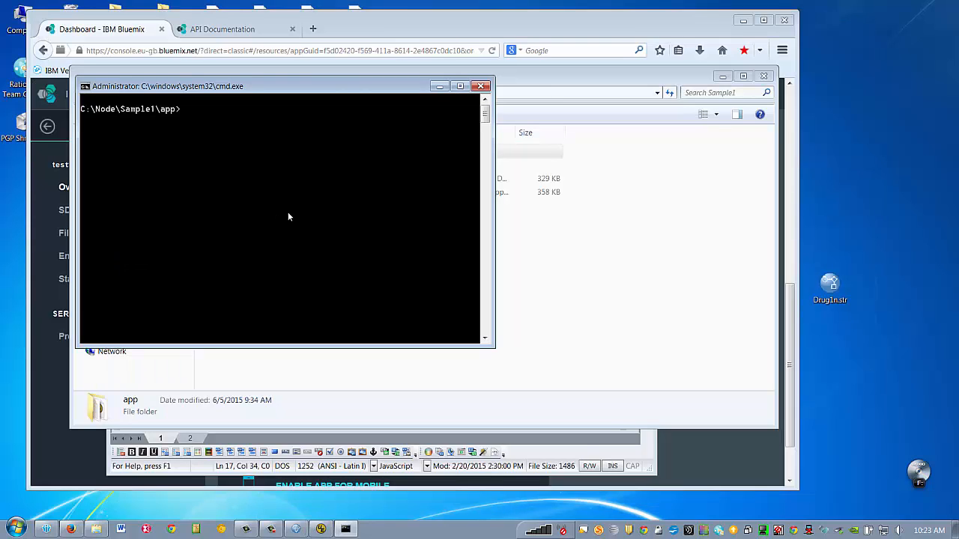
pyautogui.write('cf api')
pyautogui.write('https://api.eu-gb.bluemix.net')
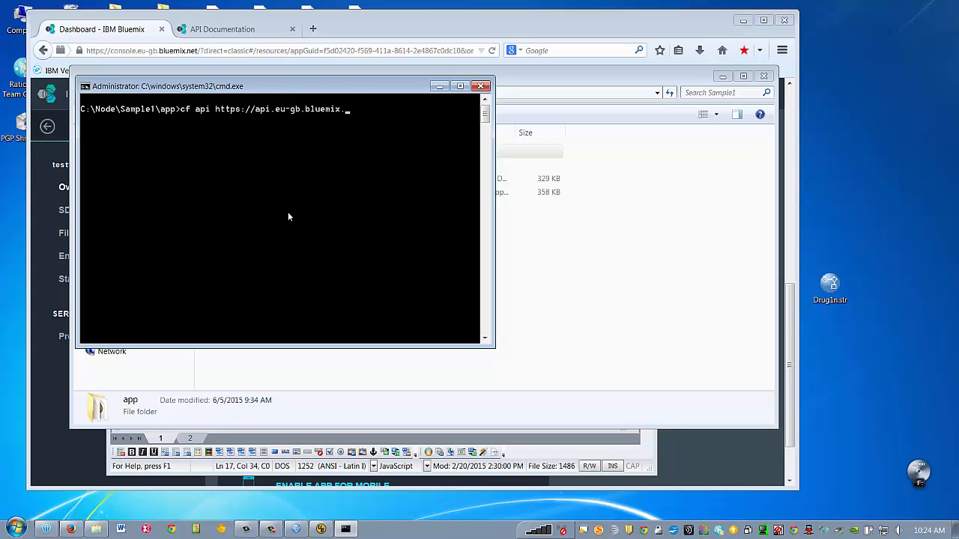
pyautogui.press('Return')
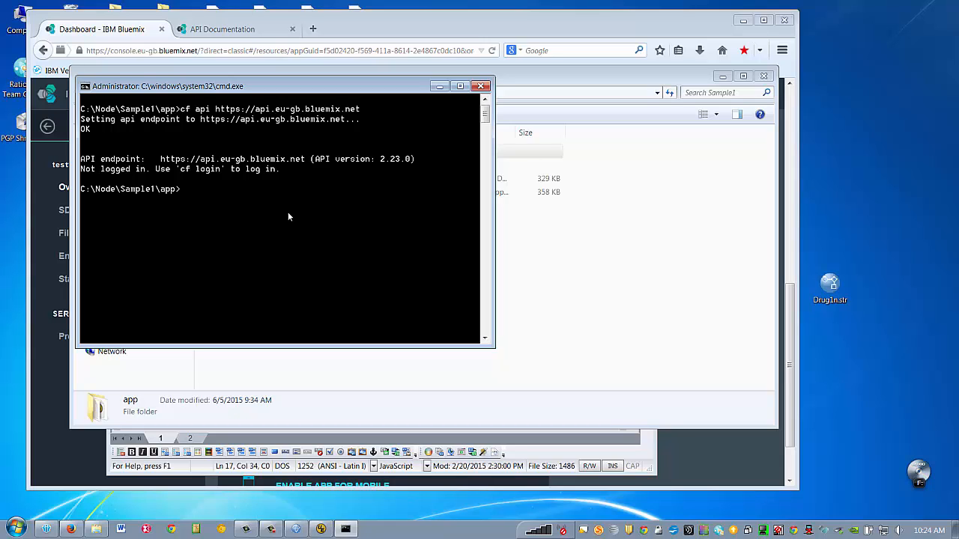
# - Log in with cf login, entering the account e-mail and password to reach the dev space
pyautogui.write('cf login')
pyautogui.press('Return')
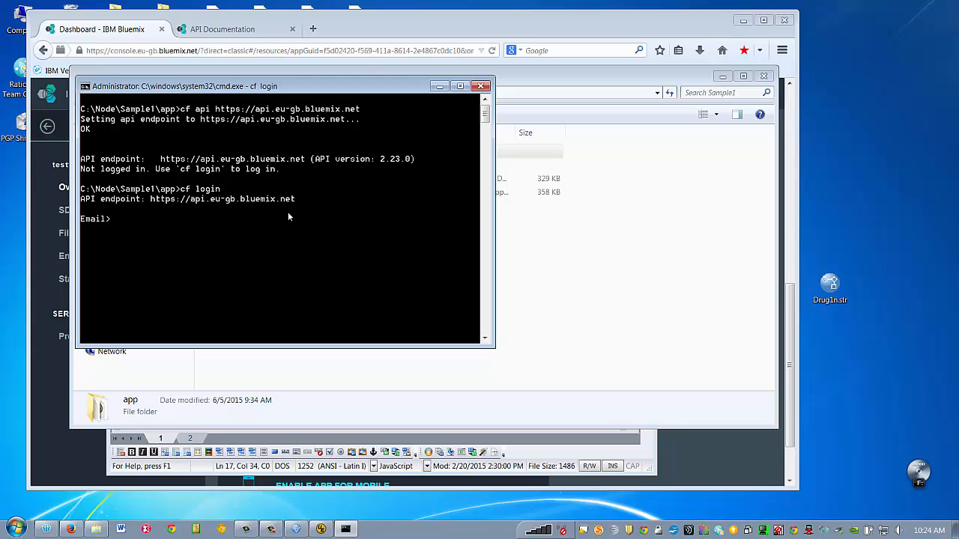
pyautogui.press('Return')
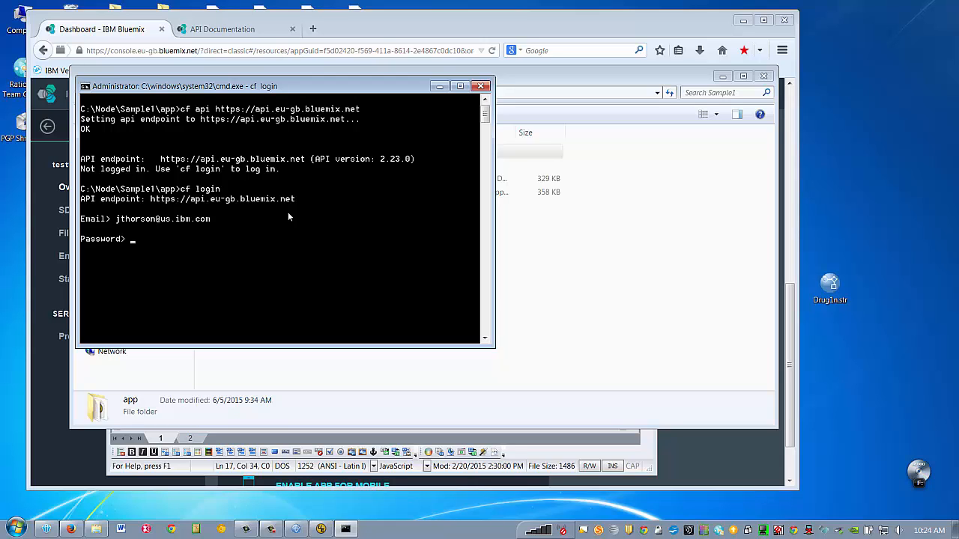
pyautogui.press('Return')
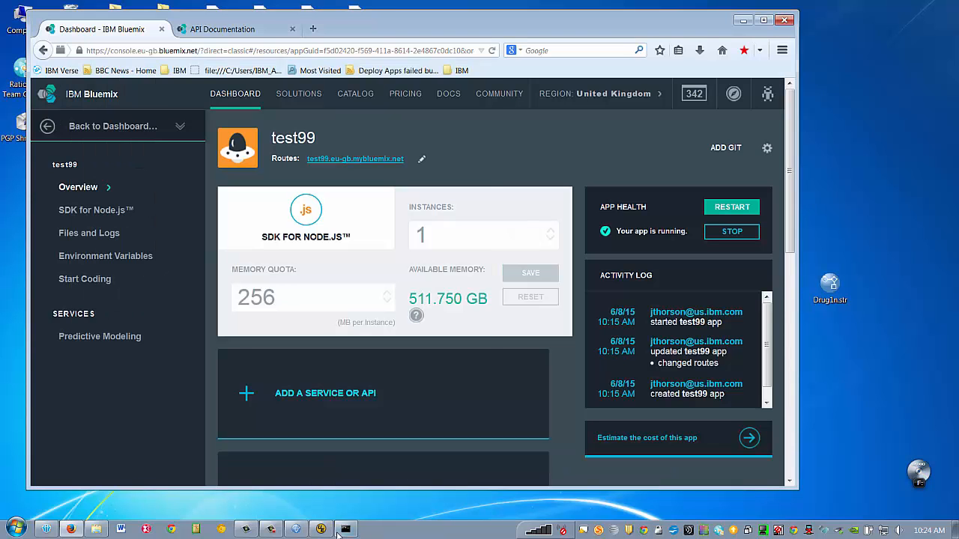
pyautogui.click(352, 528)
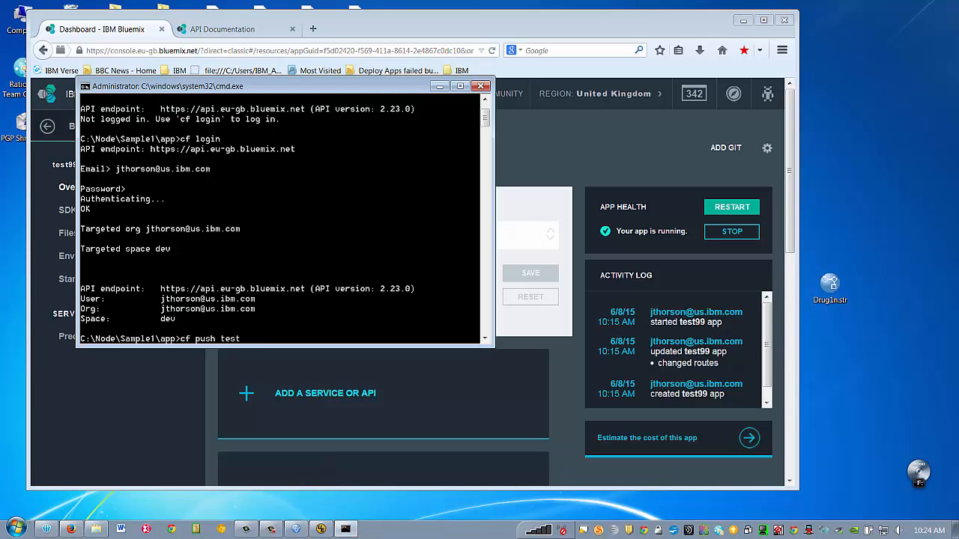
# - Run cf push test99 and confirm in Bluemix it runs 1/1 instances at test99.eu-gb.mybluemix.net
pyautogui.write('99')
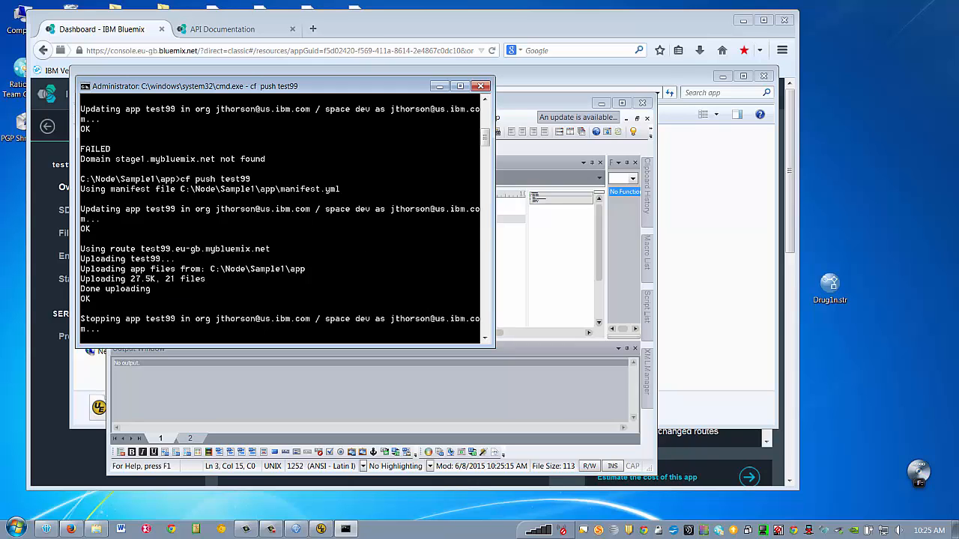
pyautogui.click(242, 13)
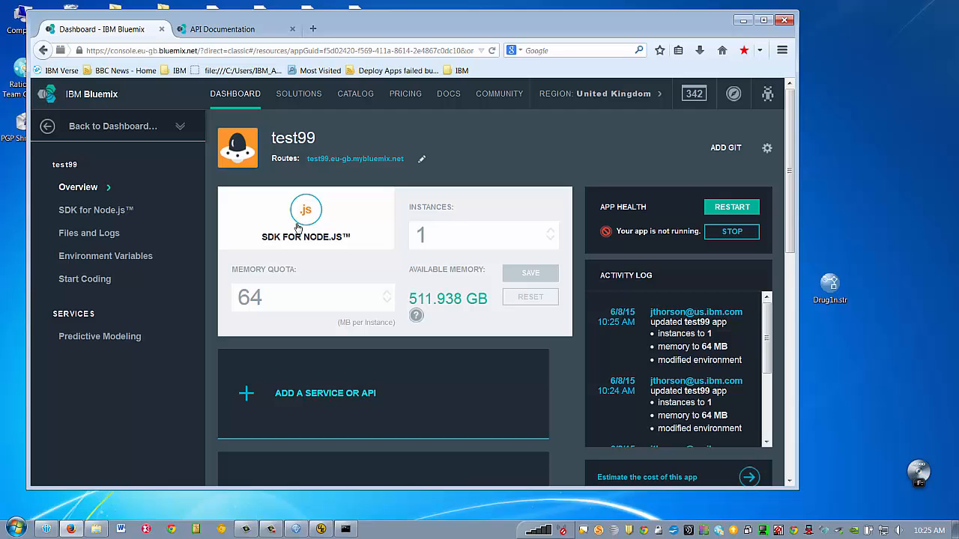
pyautogui.click(48, 129)
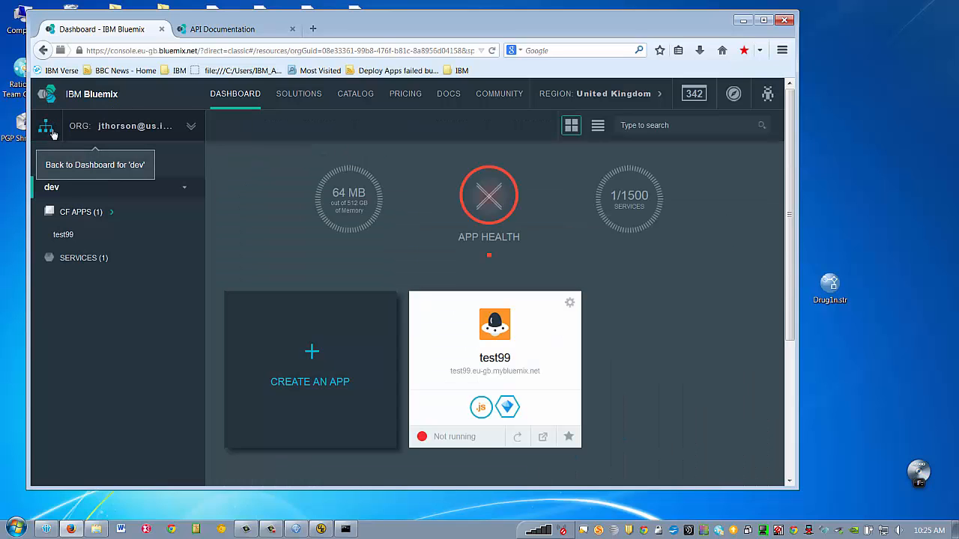
pyautogui.click(66, 234)
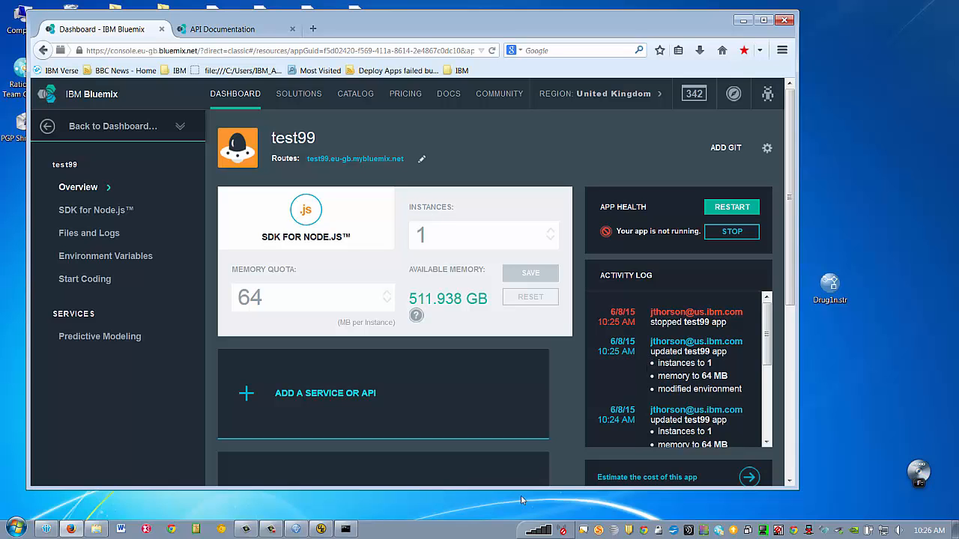
pyautogui.click(346, 529)
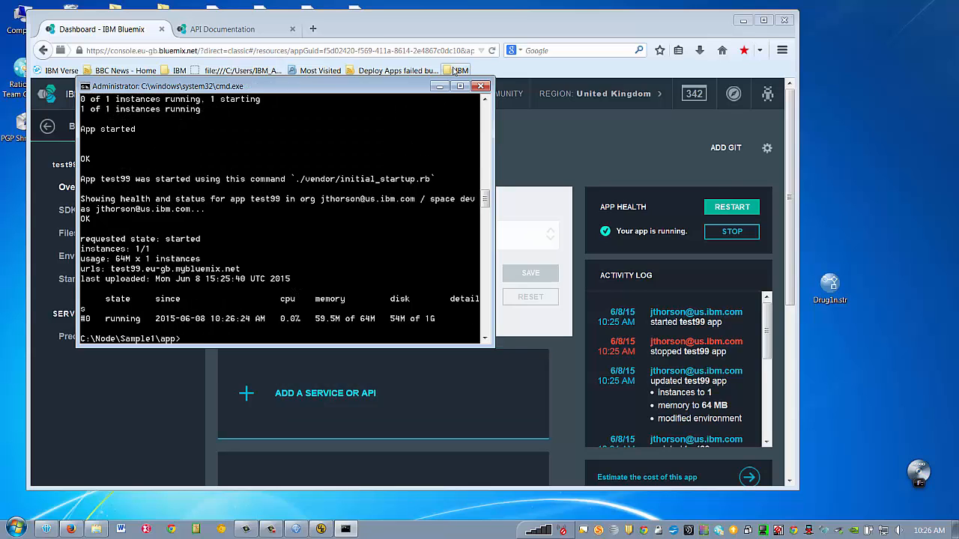
pyautogui.click(440, 86)
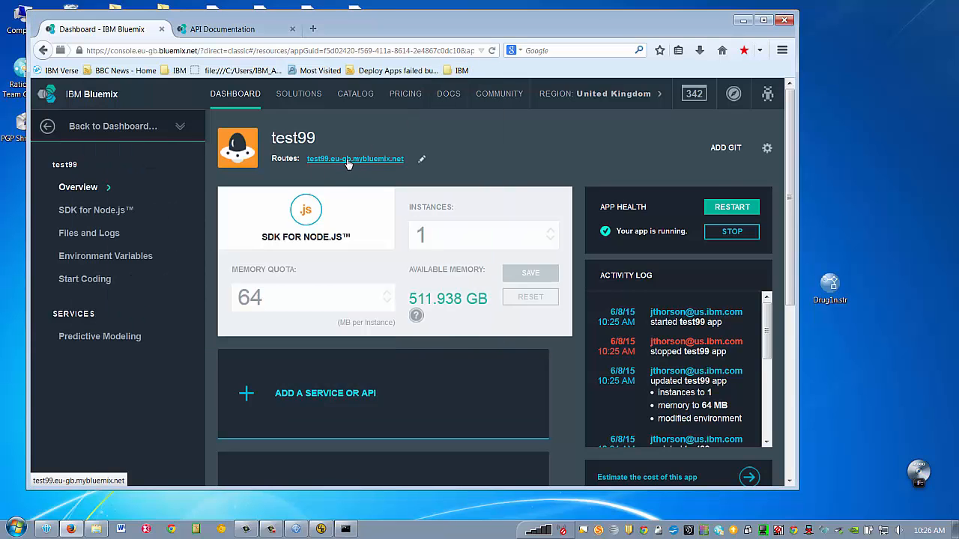
# - Open the live test99 route and score the 35-year-old male with normal readings, getting drugX
pyautogui.click(348, 159)
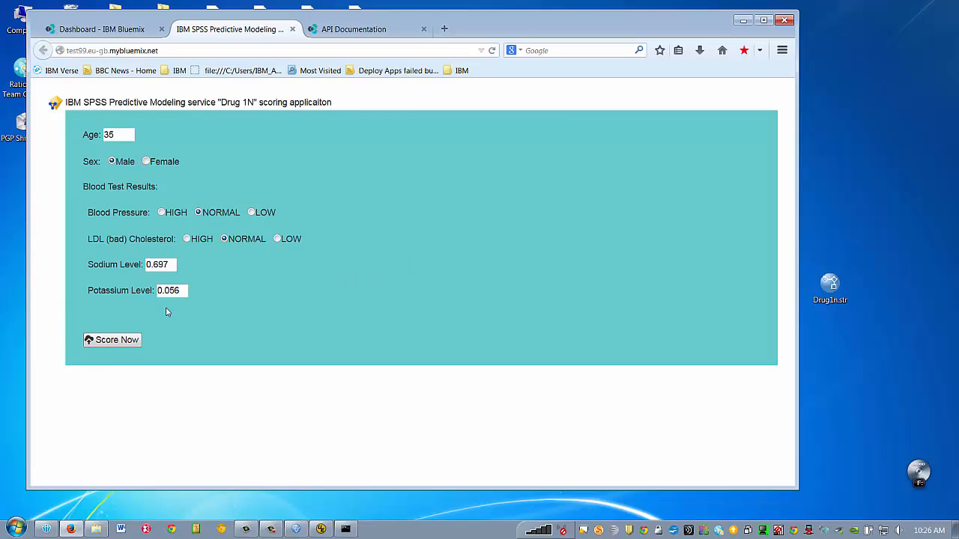
pyautogui.click(120, 341)
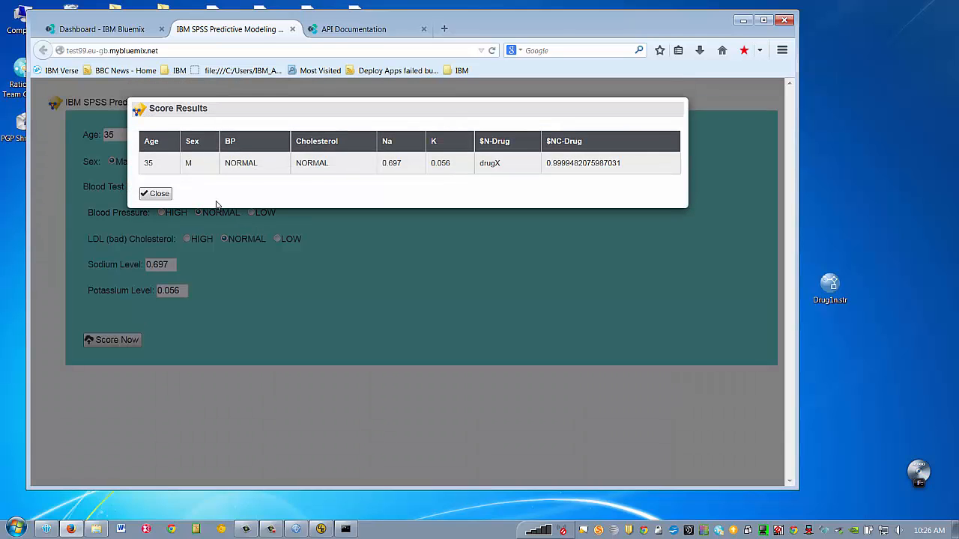
pyautogui.click(159, 194)
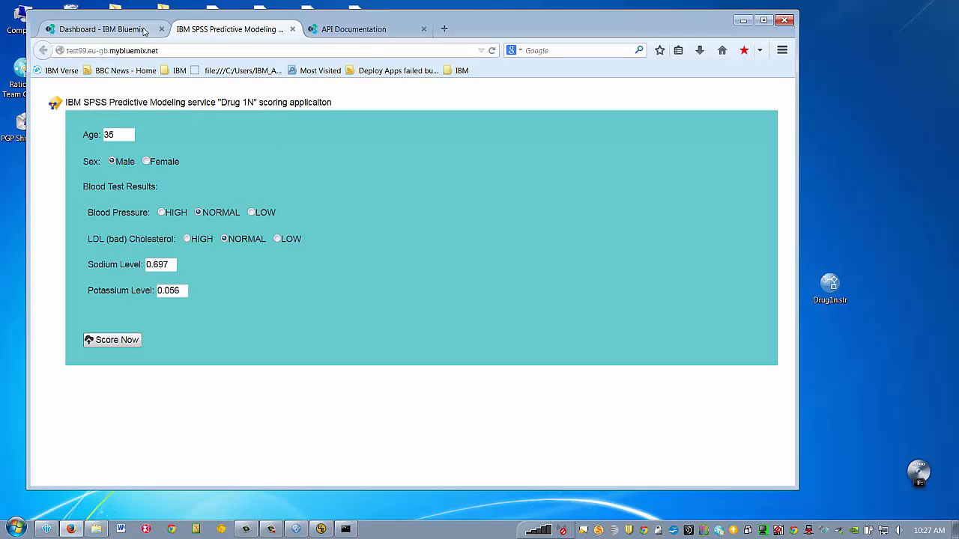
# - Switch back to the Bluemix Dashboard tab showing test99 running on 64 MB
pyautogui.click(145, 30)
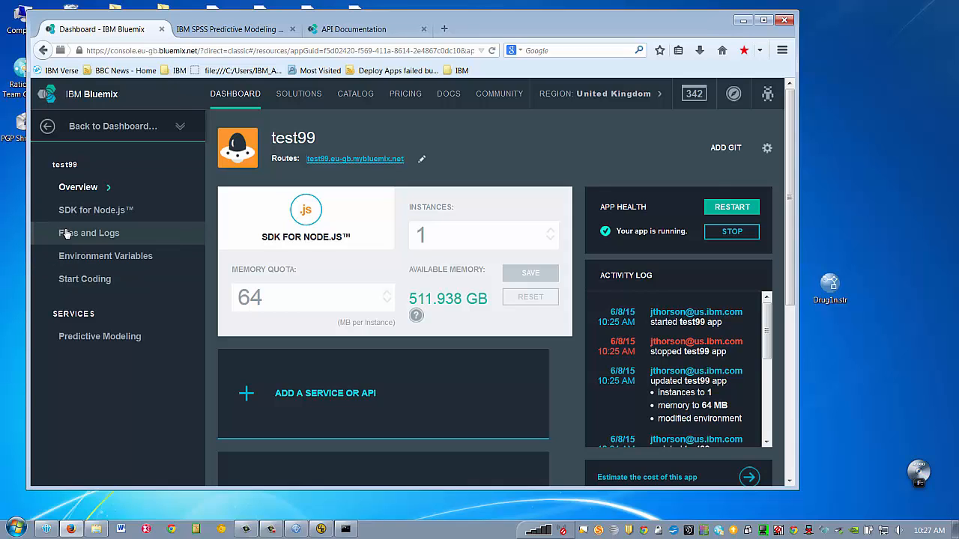